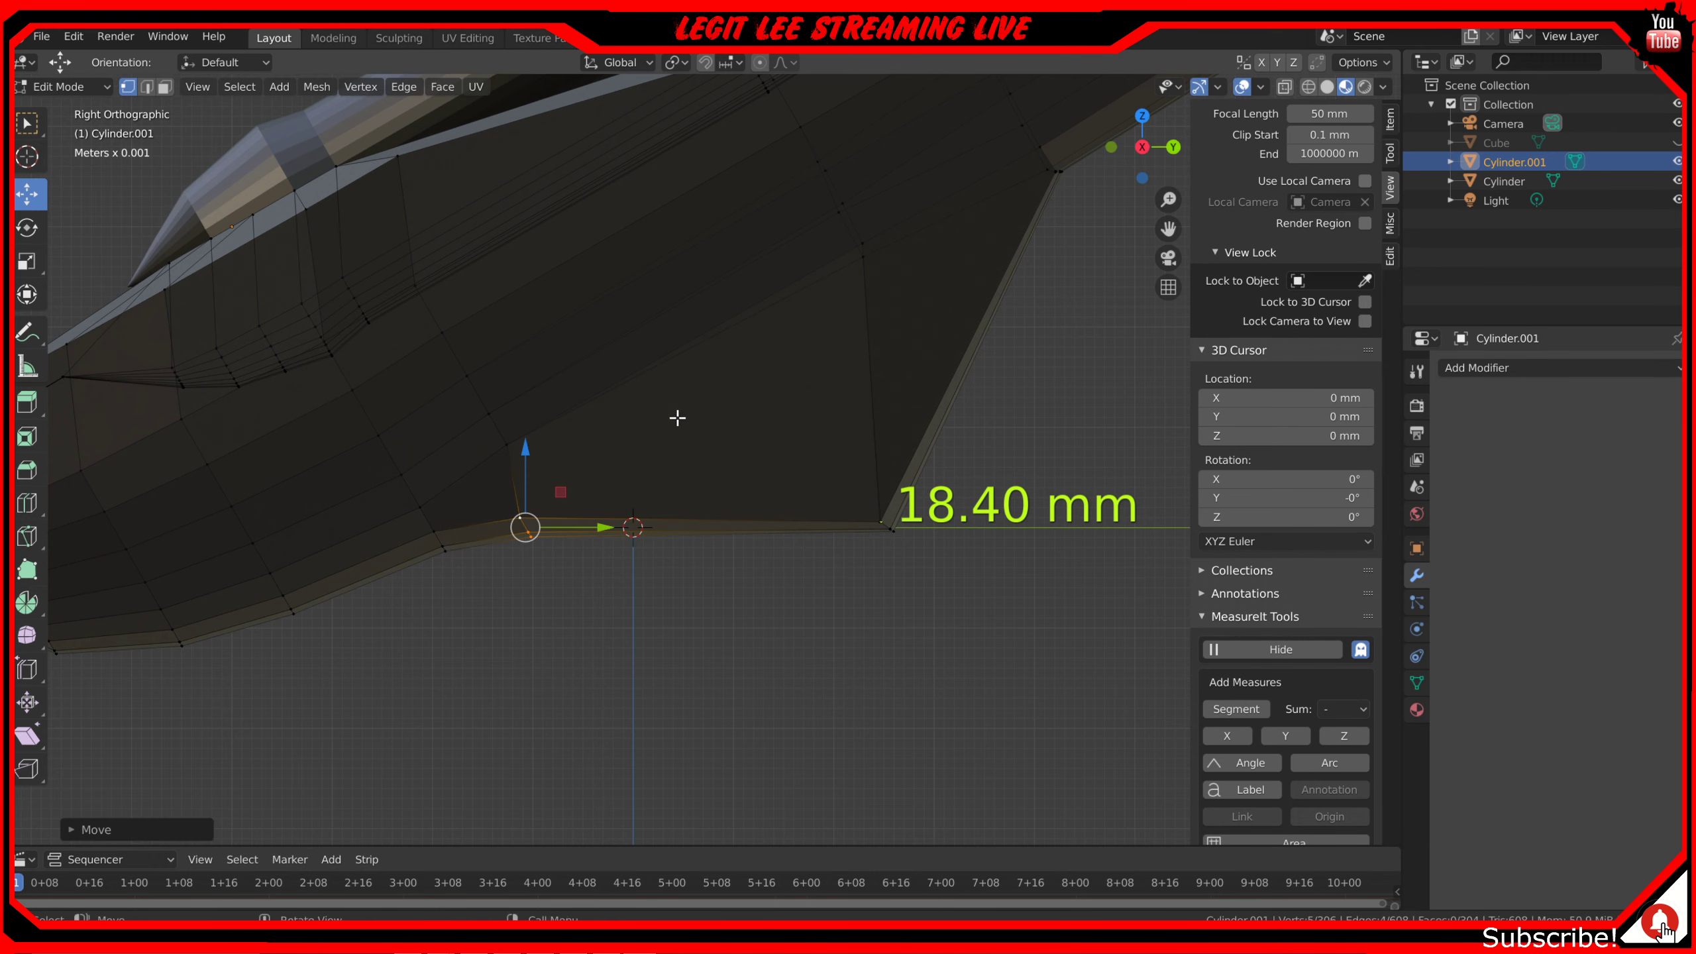
- Lower the row of vertices across the body's rear underside to the level of its flat base
middle_click_drag(829, 338, 518, 525, "shift")
middle_click_drag(716, 475, 684, 461)
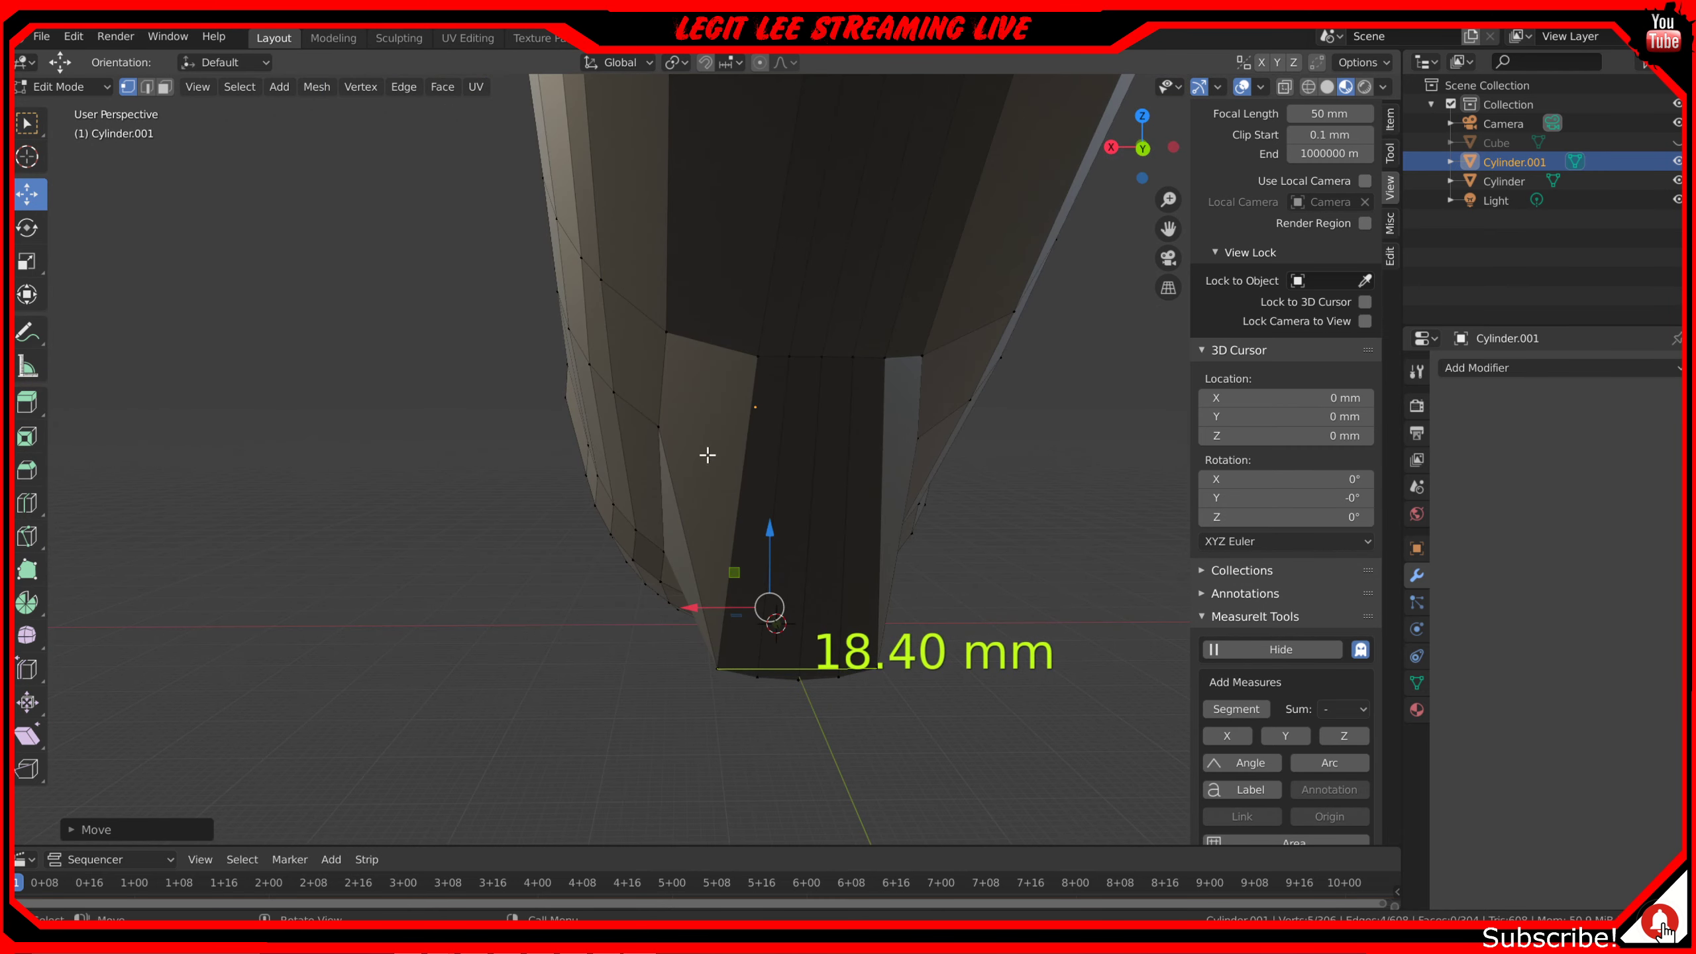
left_click(770, 373)
left_click(800, 377, "shift")
left_click(827, 365, "shift")
left_click(853, 364, "shift")
left_click(883, 365, "shift")
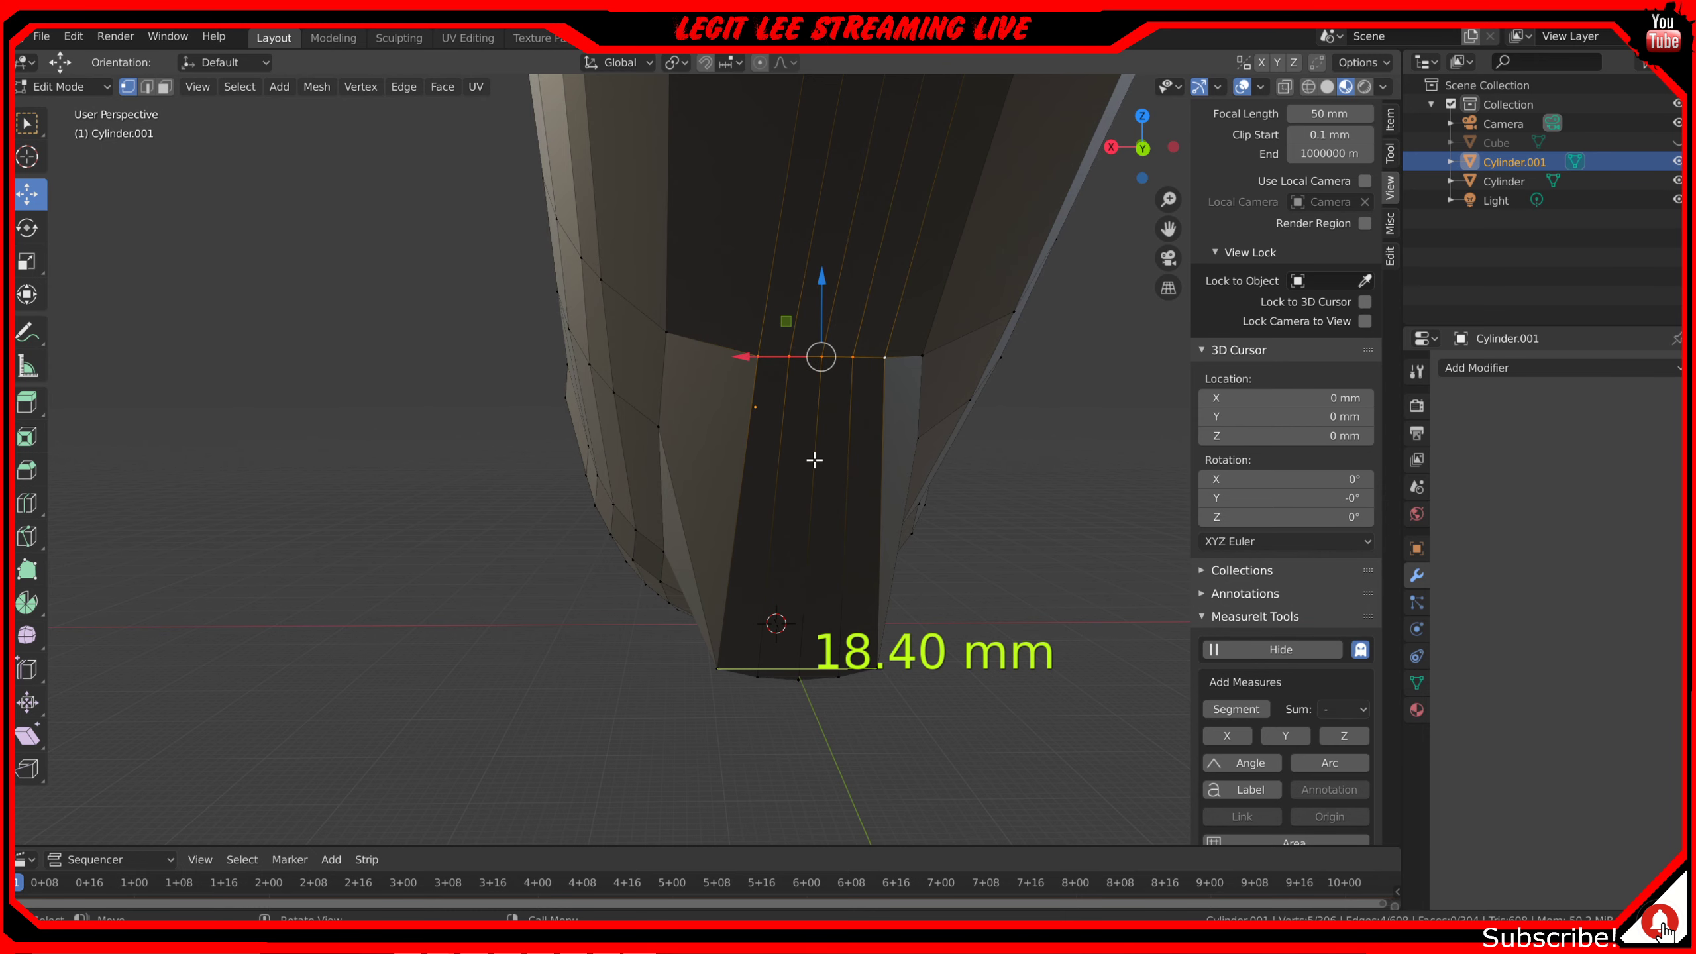
key("KP_1")
key("KP_3")
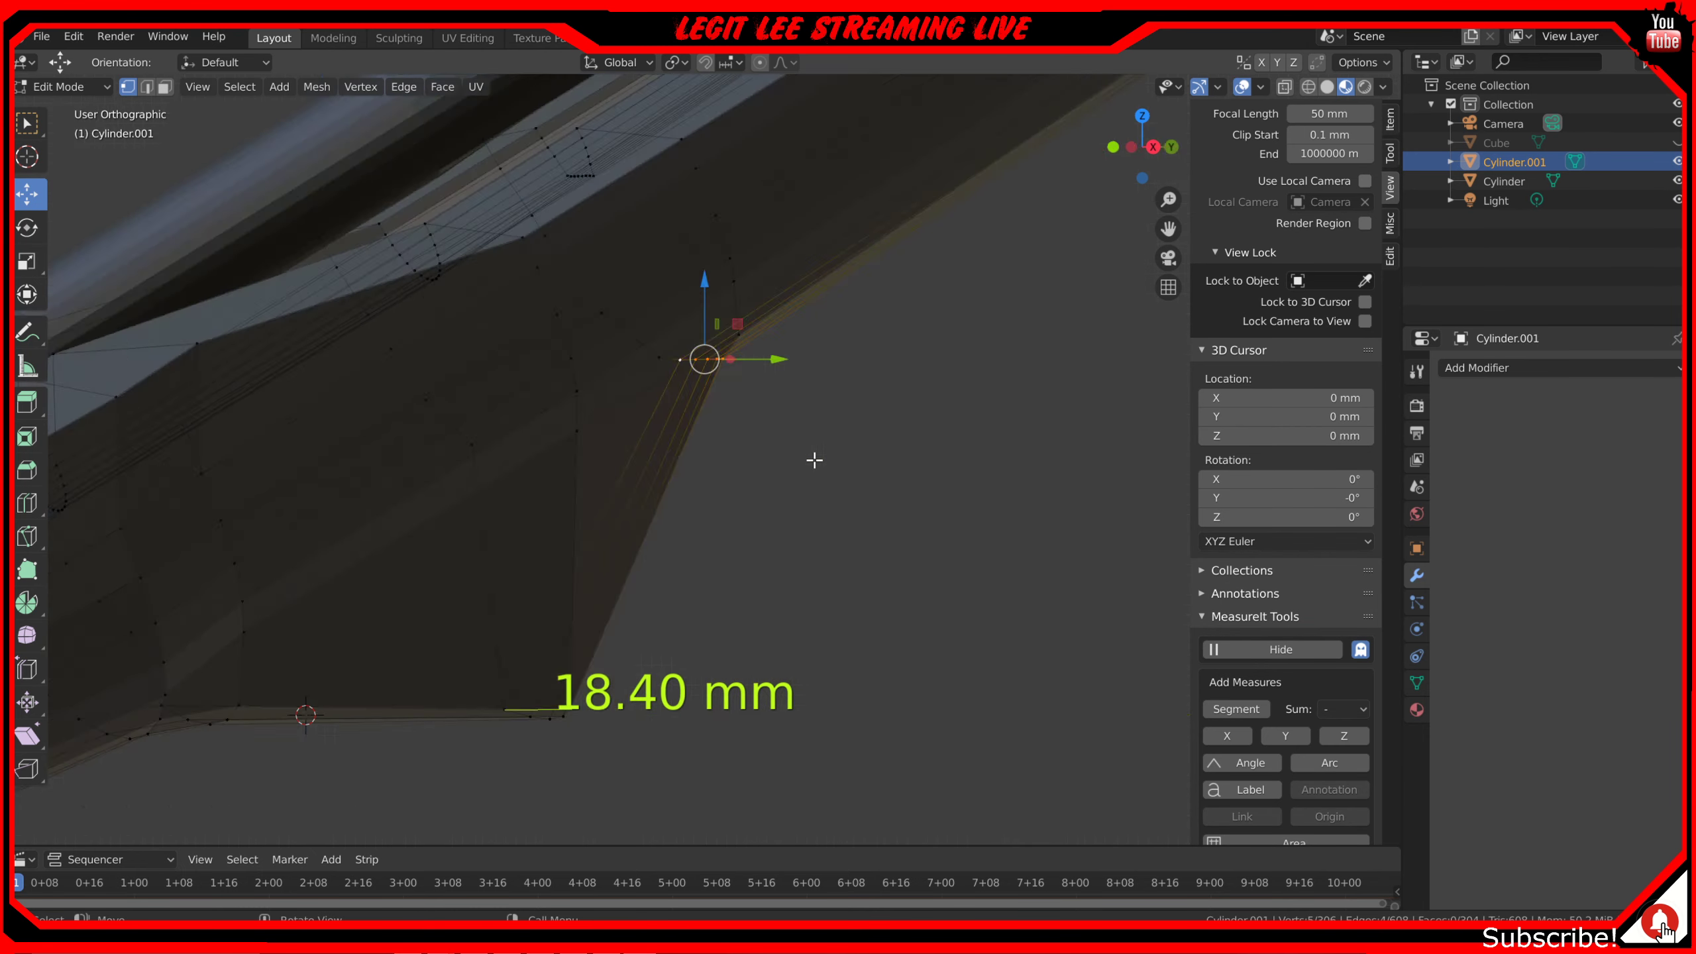
left_click_drag(748, 287, 749, 644)
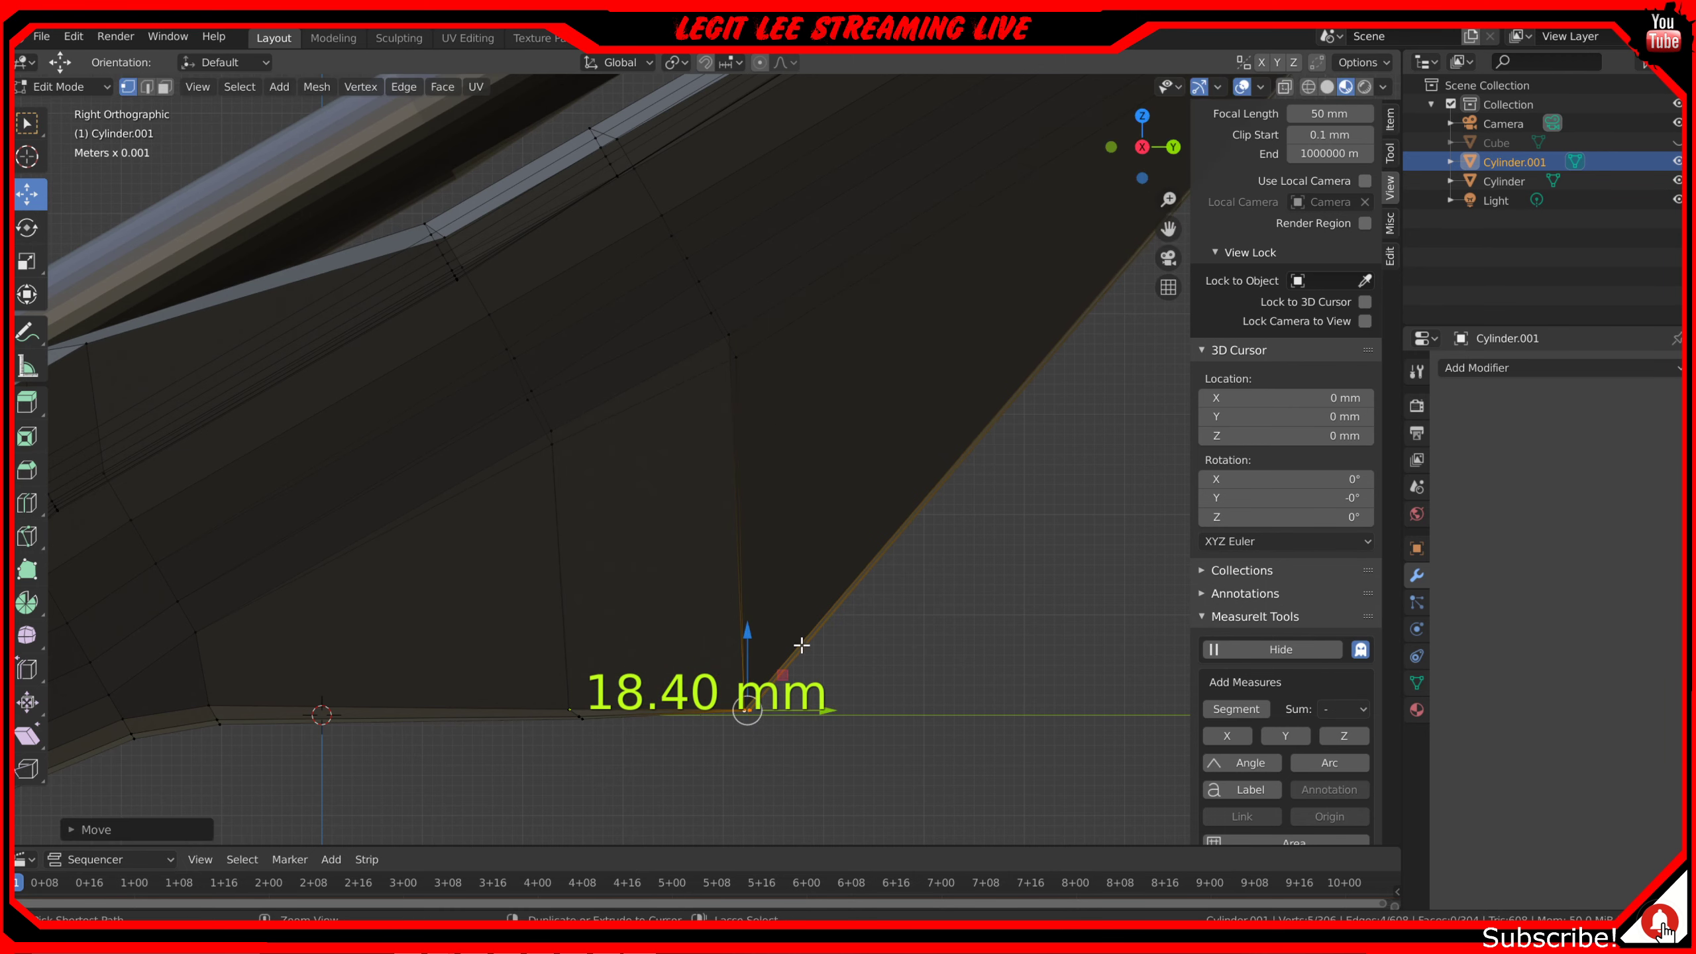
- Add a segment measurement along the base's bottom edge between its front and rear corner vertices
scroll(749, 644, "down", 2)
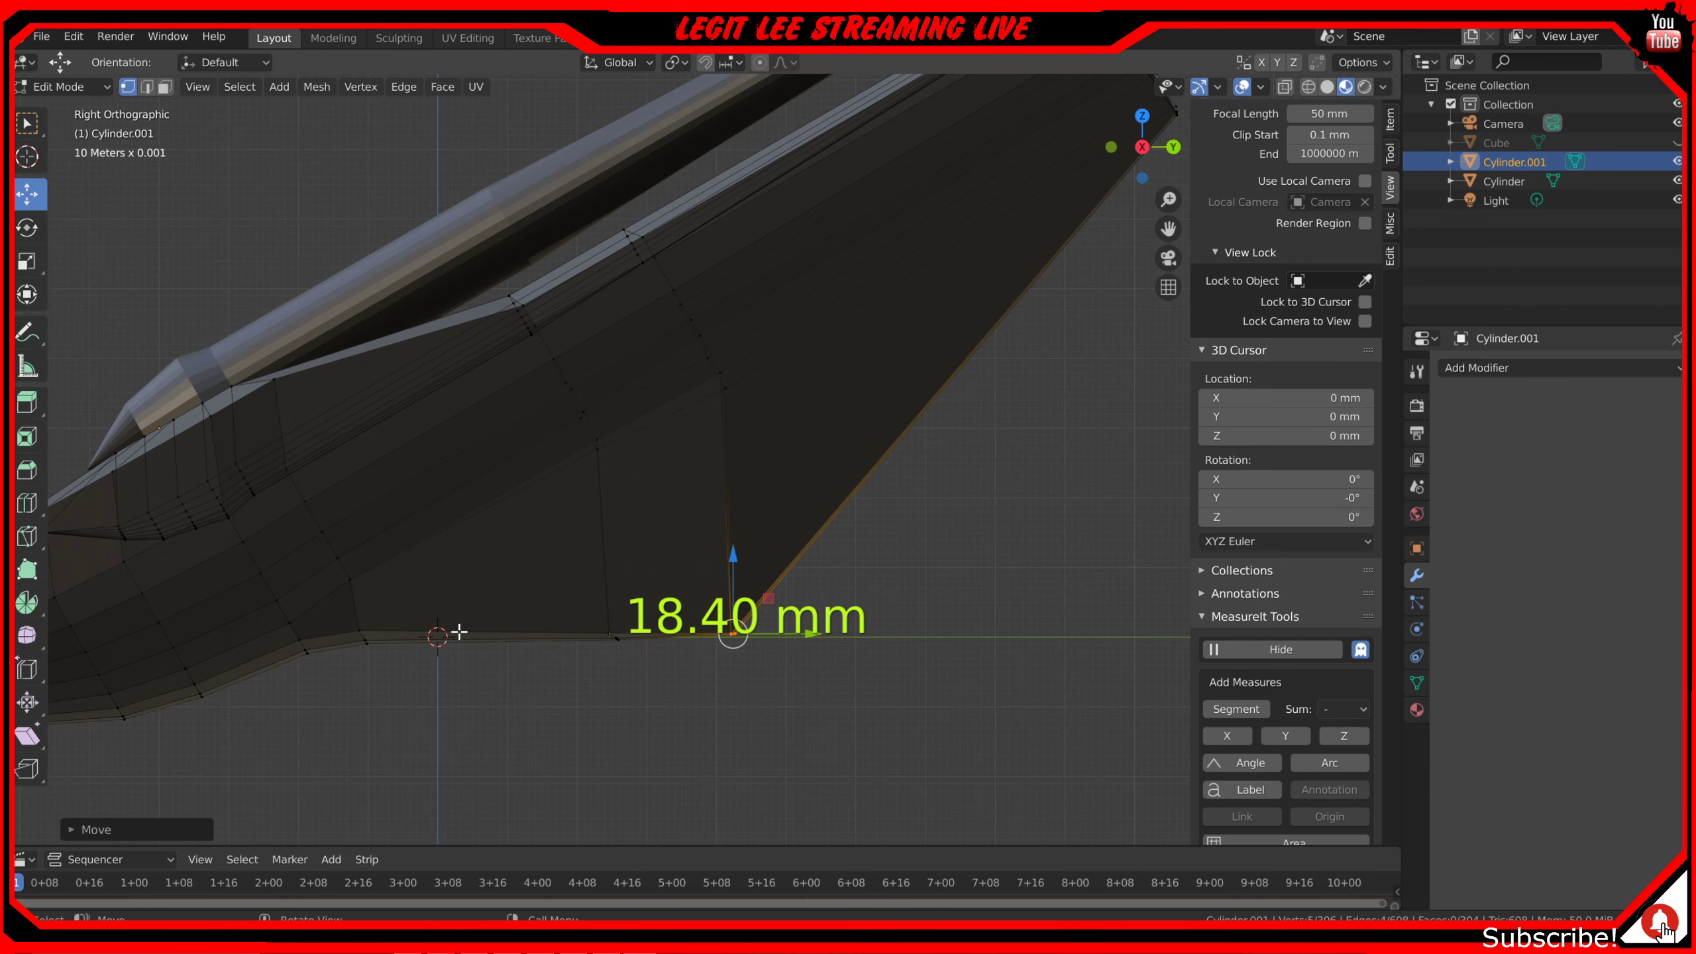
left_click(367, 632)
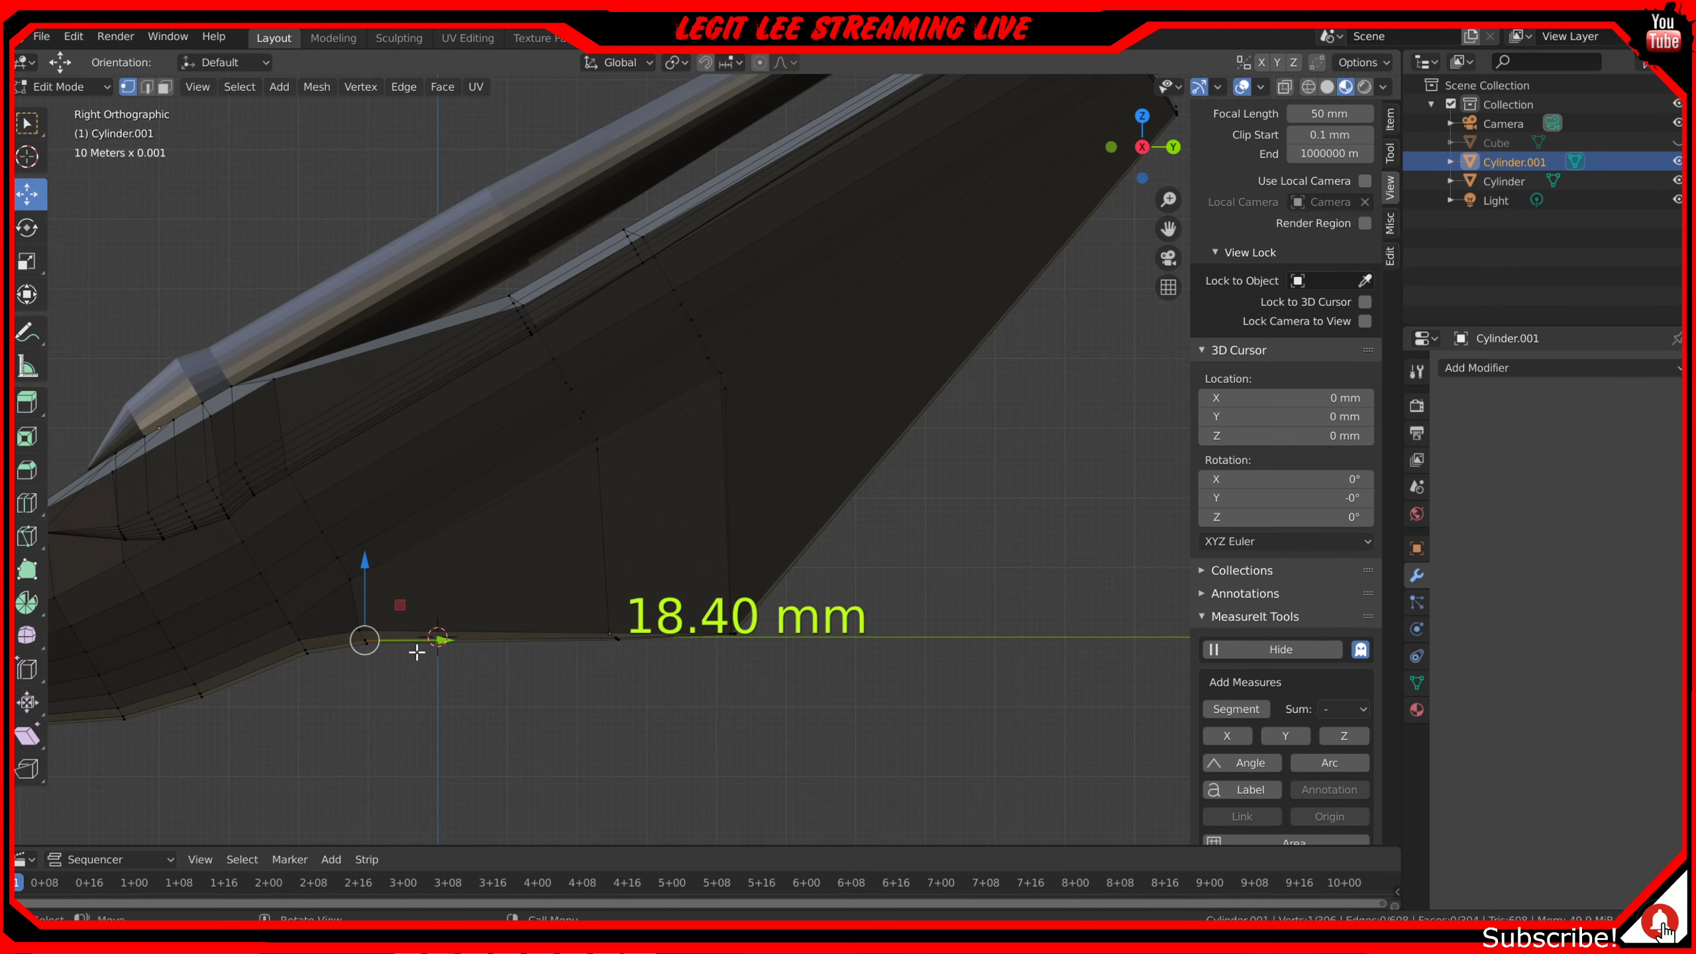
scroll(416, 652, "up", 3)
middle_click_drag(416, 652, 787, 556, "shift")
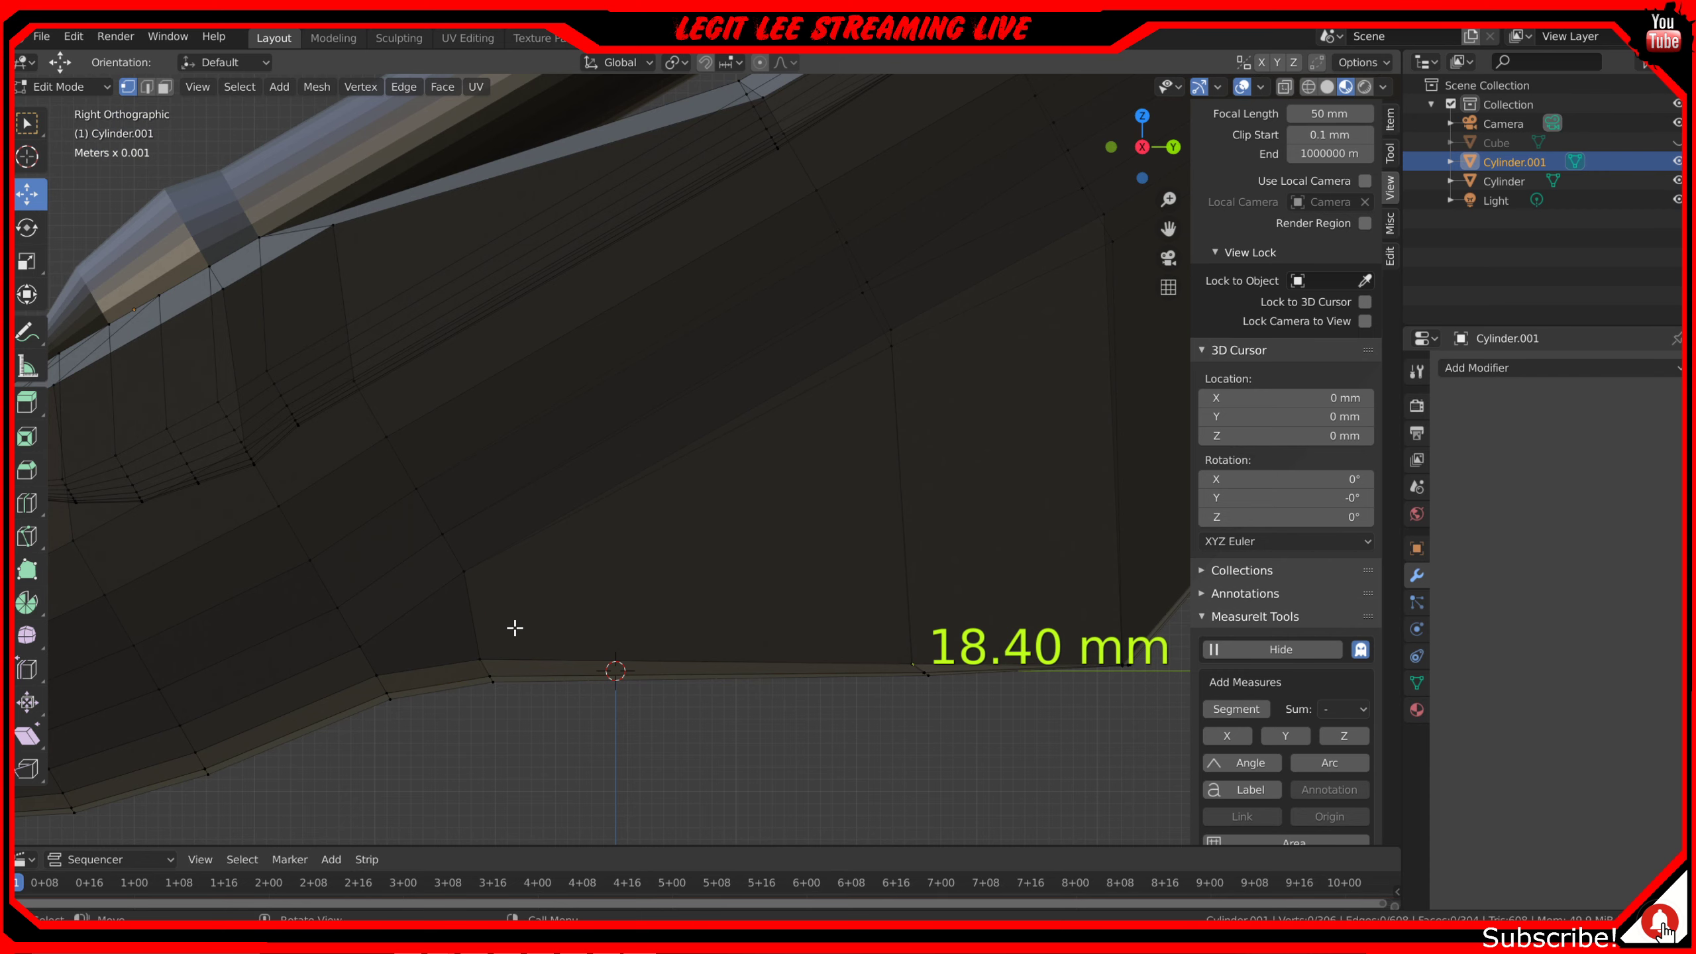
left_click(481, 651)
scroll(563, 651, "up", 2)
middle_click_drag(677, 651, 440, 594, "shift")
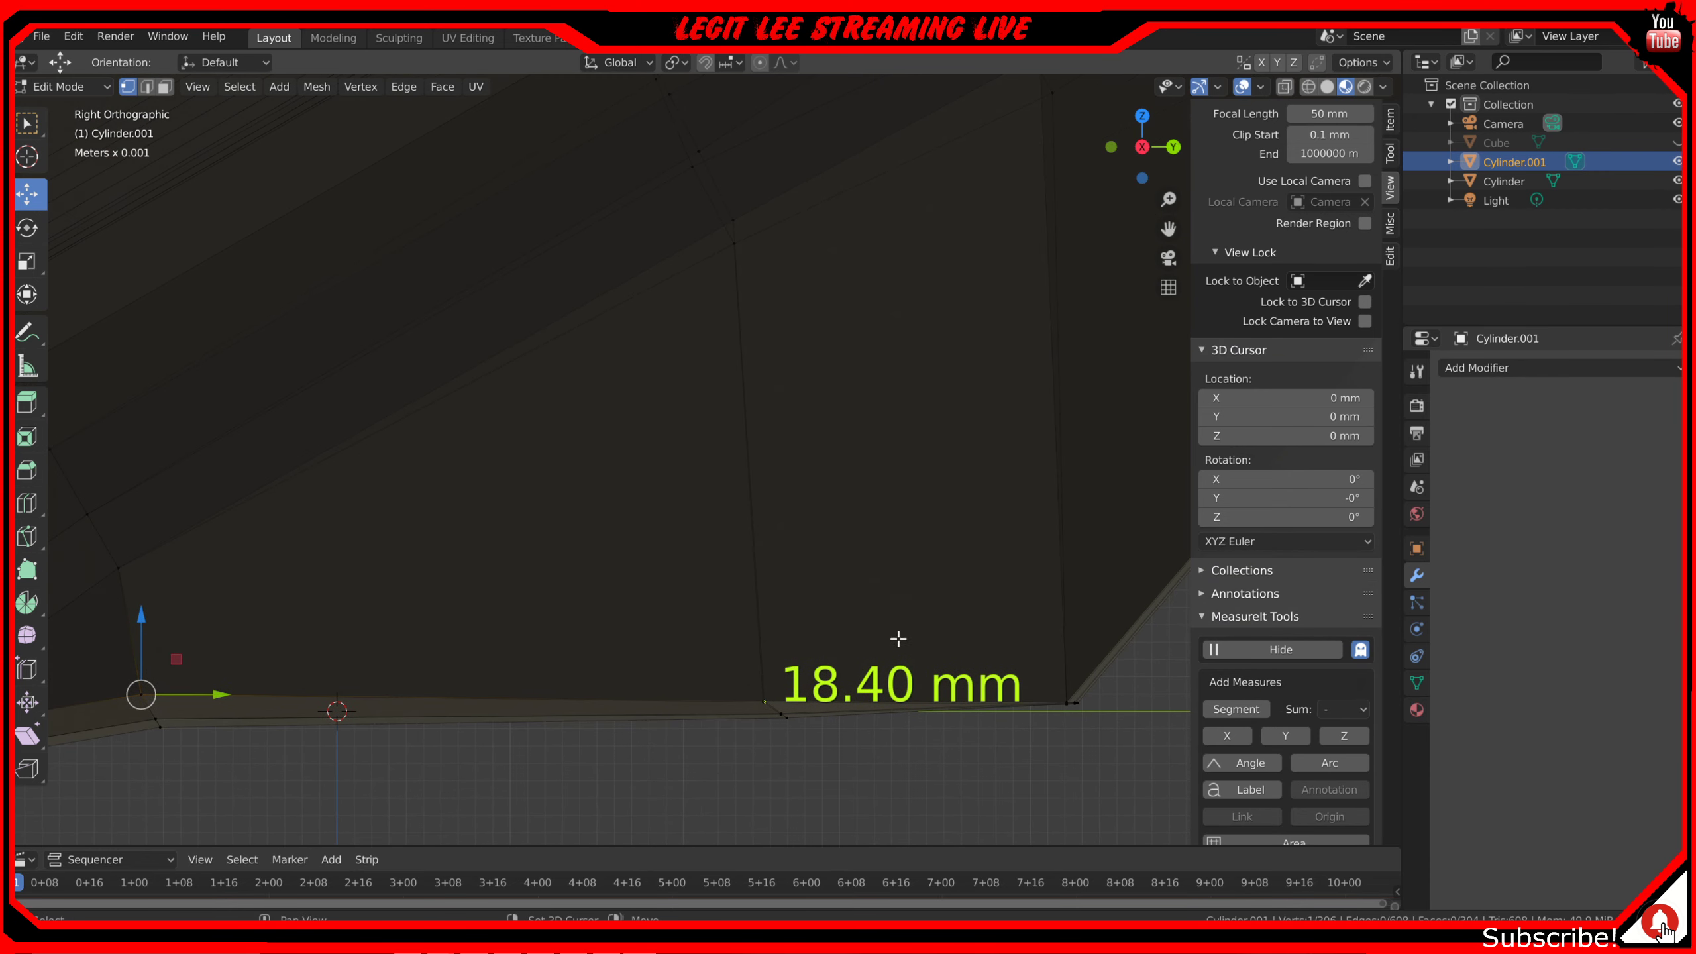
left_click(1063, 684, "shift")
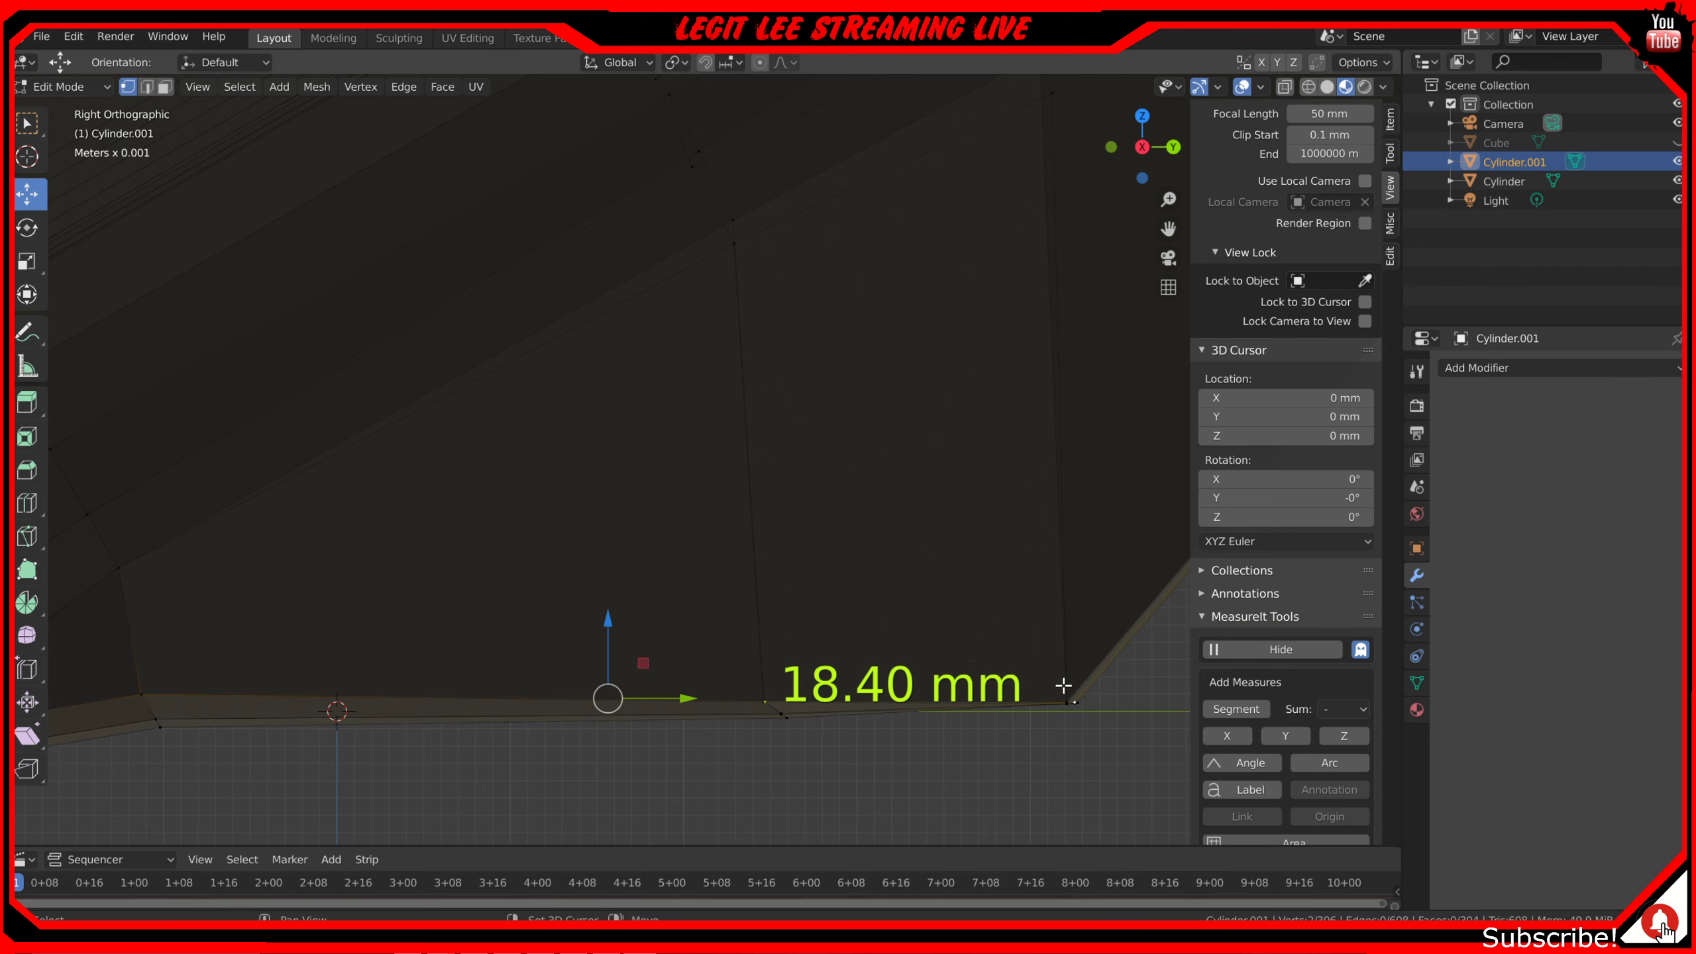
mouse_move(585, 636)
middle_mouse_down()
mouse_move(598, 615)
mouse_move(505, 615)
mouse_move(764, 662)
middle_mouse_up()
left_click(1014, 667, "shift")
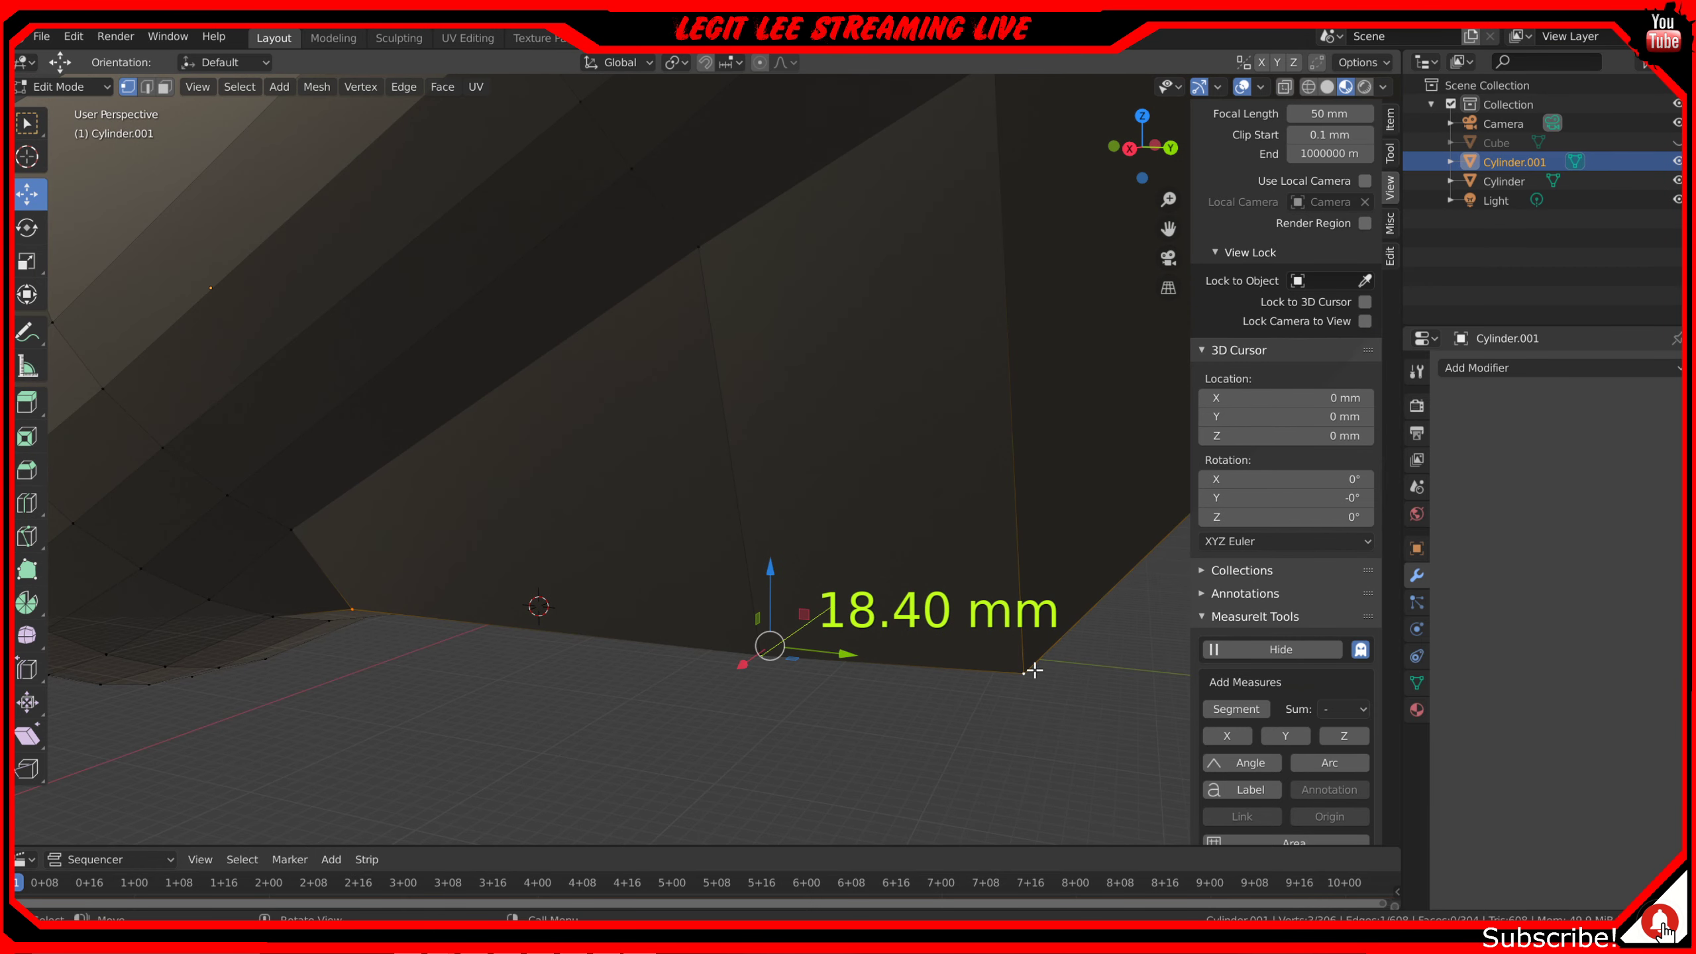
left_click(1029, 670, "shift")
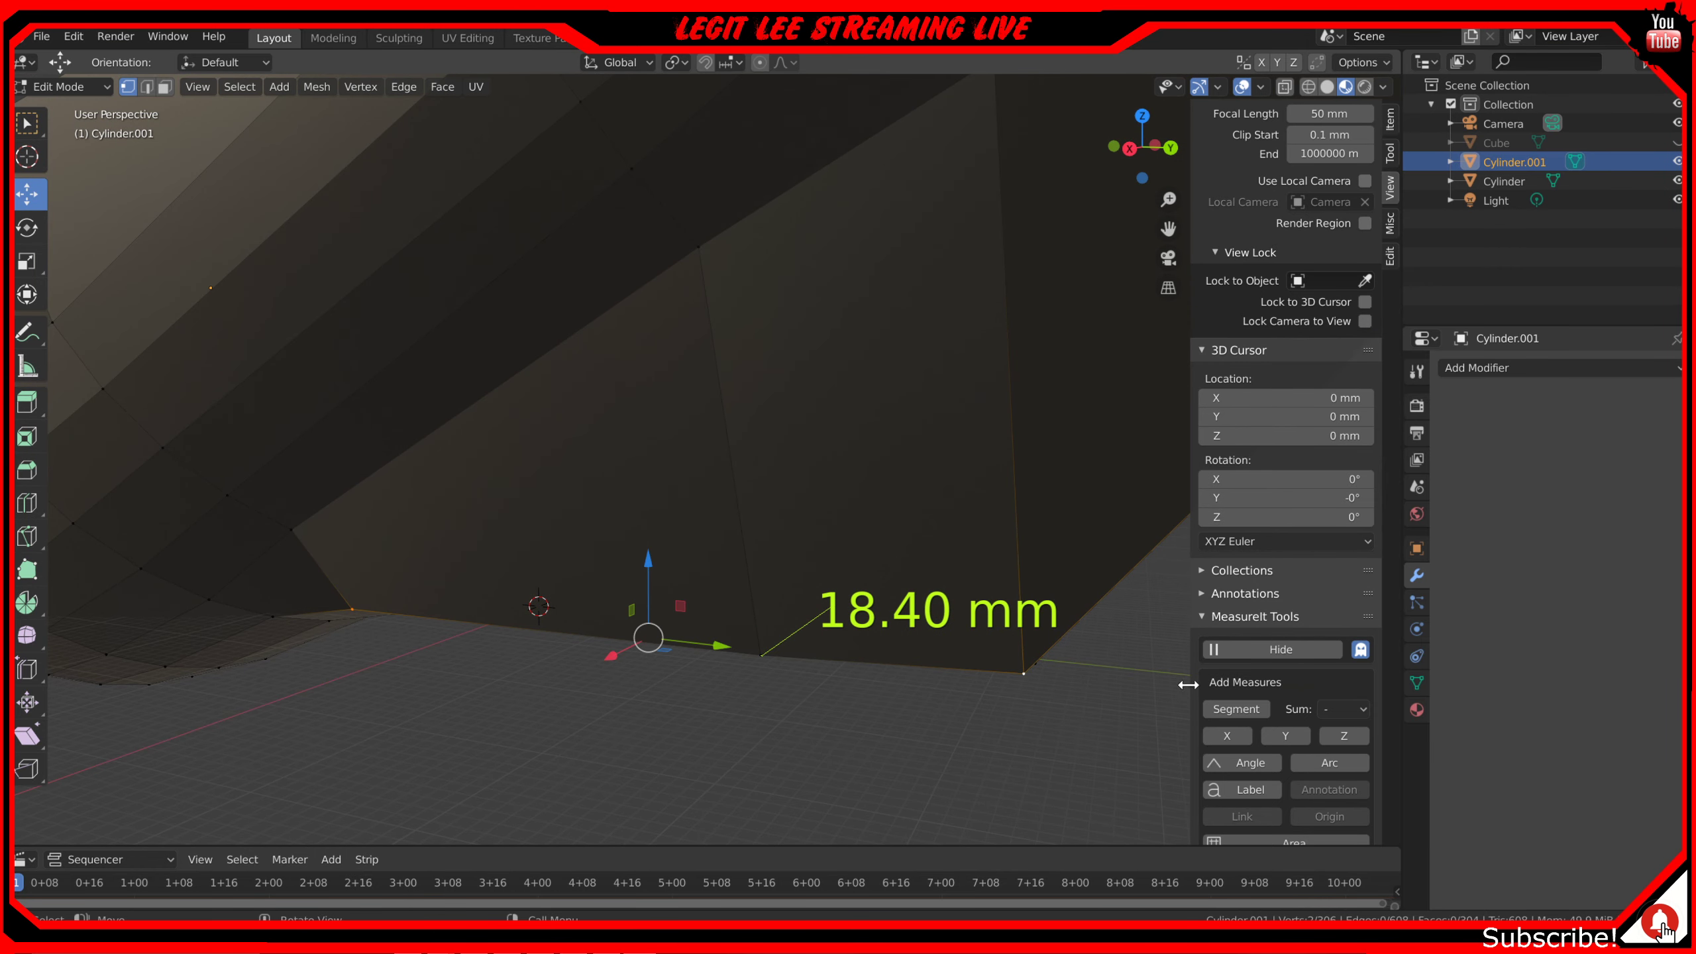
left_click(1236, 709)
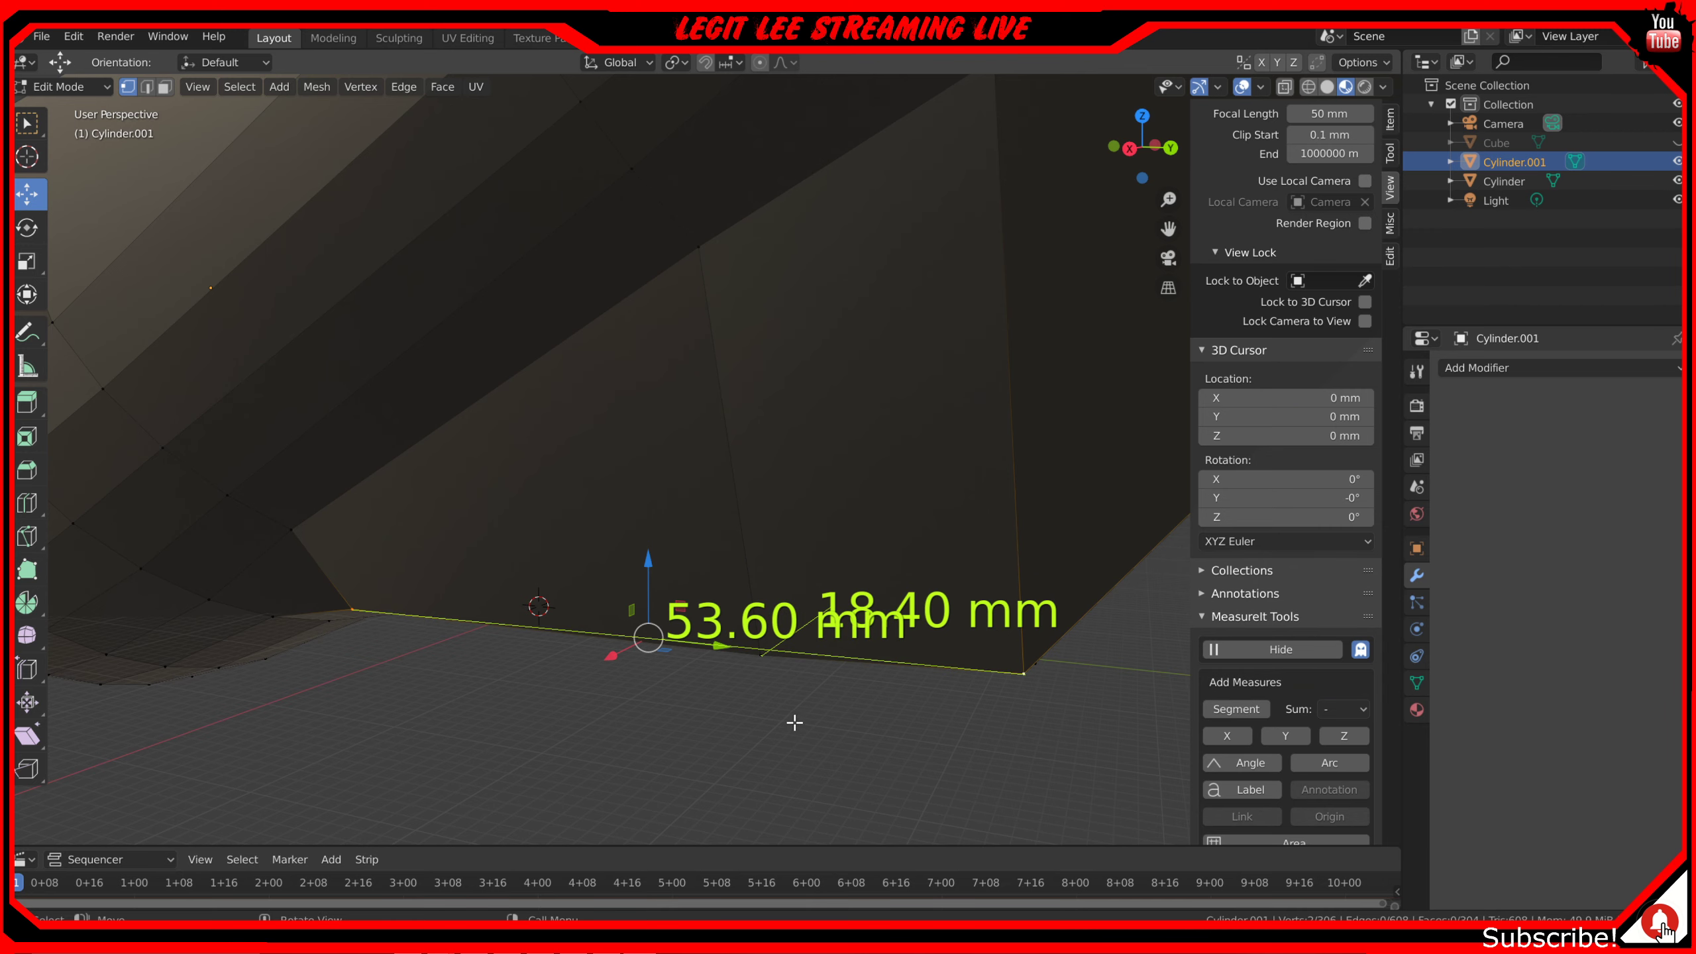
middle_click_drag(794, 722, 846, 669)
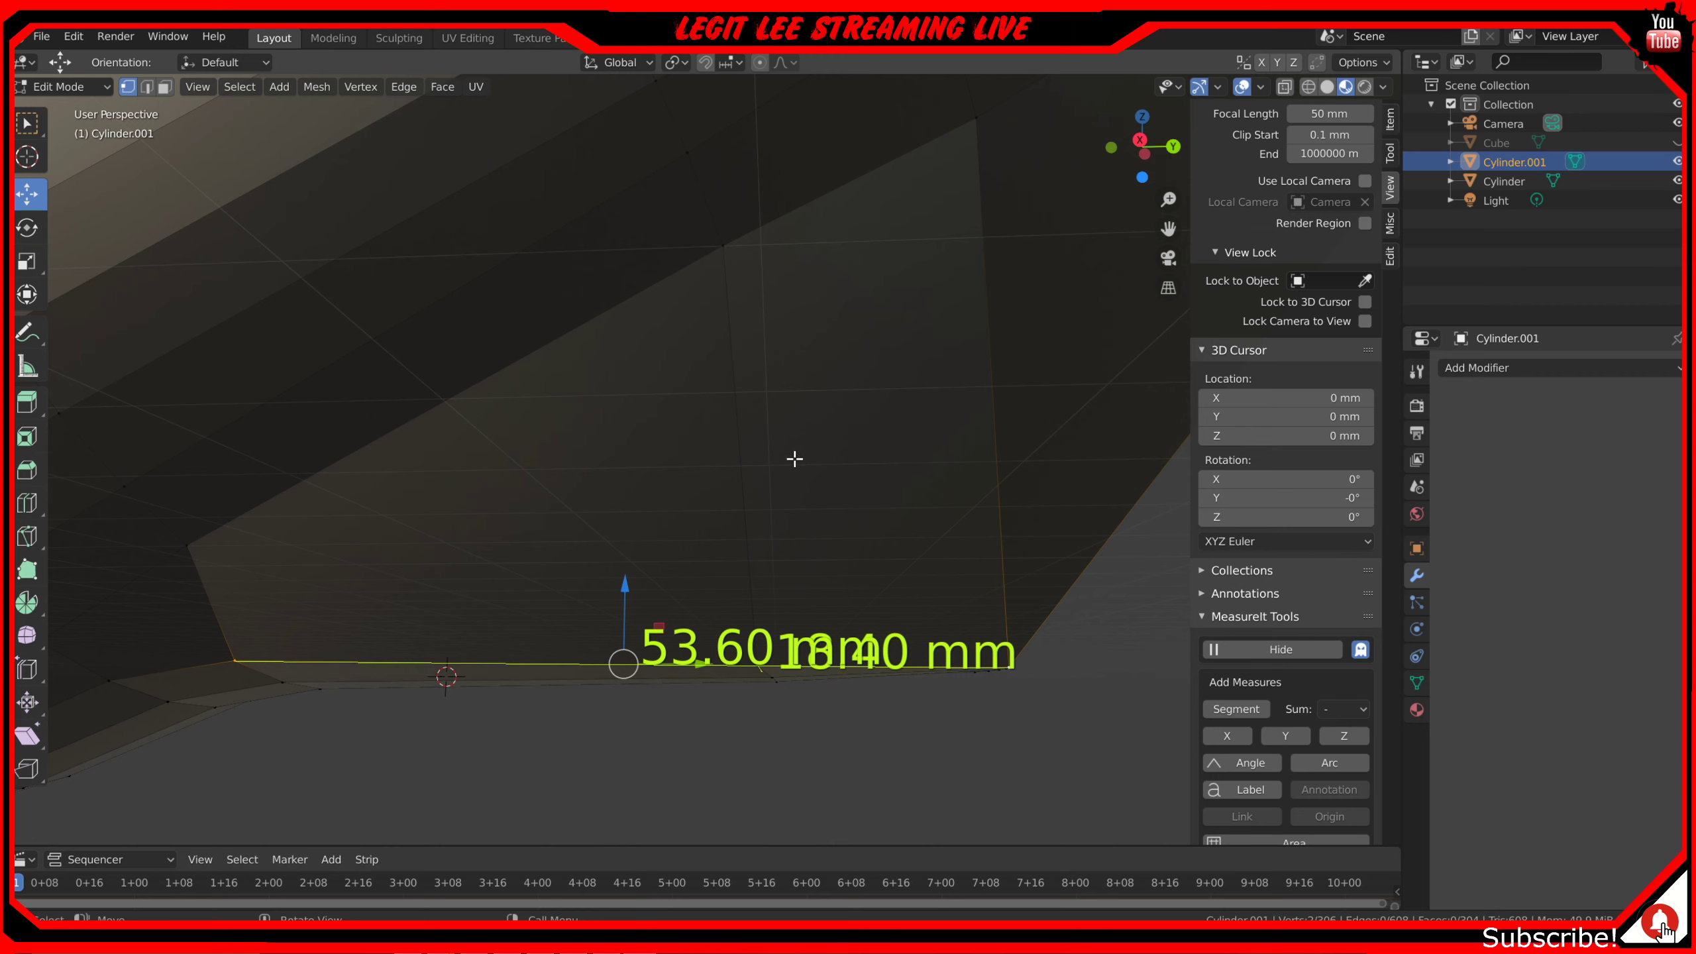
- Raise the six outer top-edge vertices on both sides of the holder slightly and shift them forward along Y
scroll(808, 401, "down", 3)
middle_click_drag(841, 447, 842, 482)
middle_click_drag(782, 431, 751, 349)
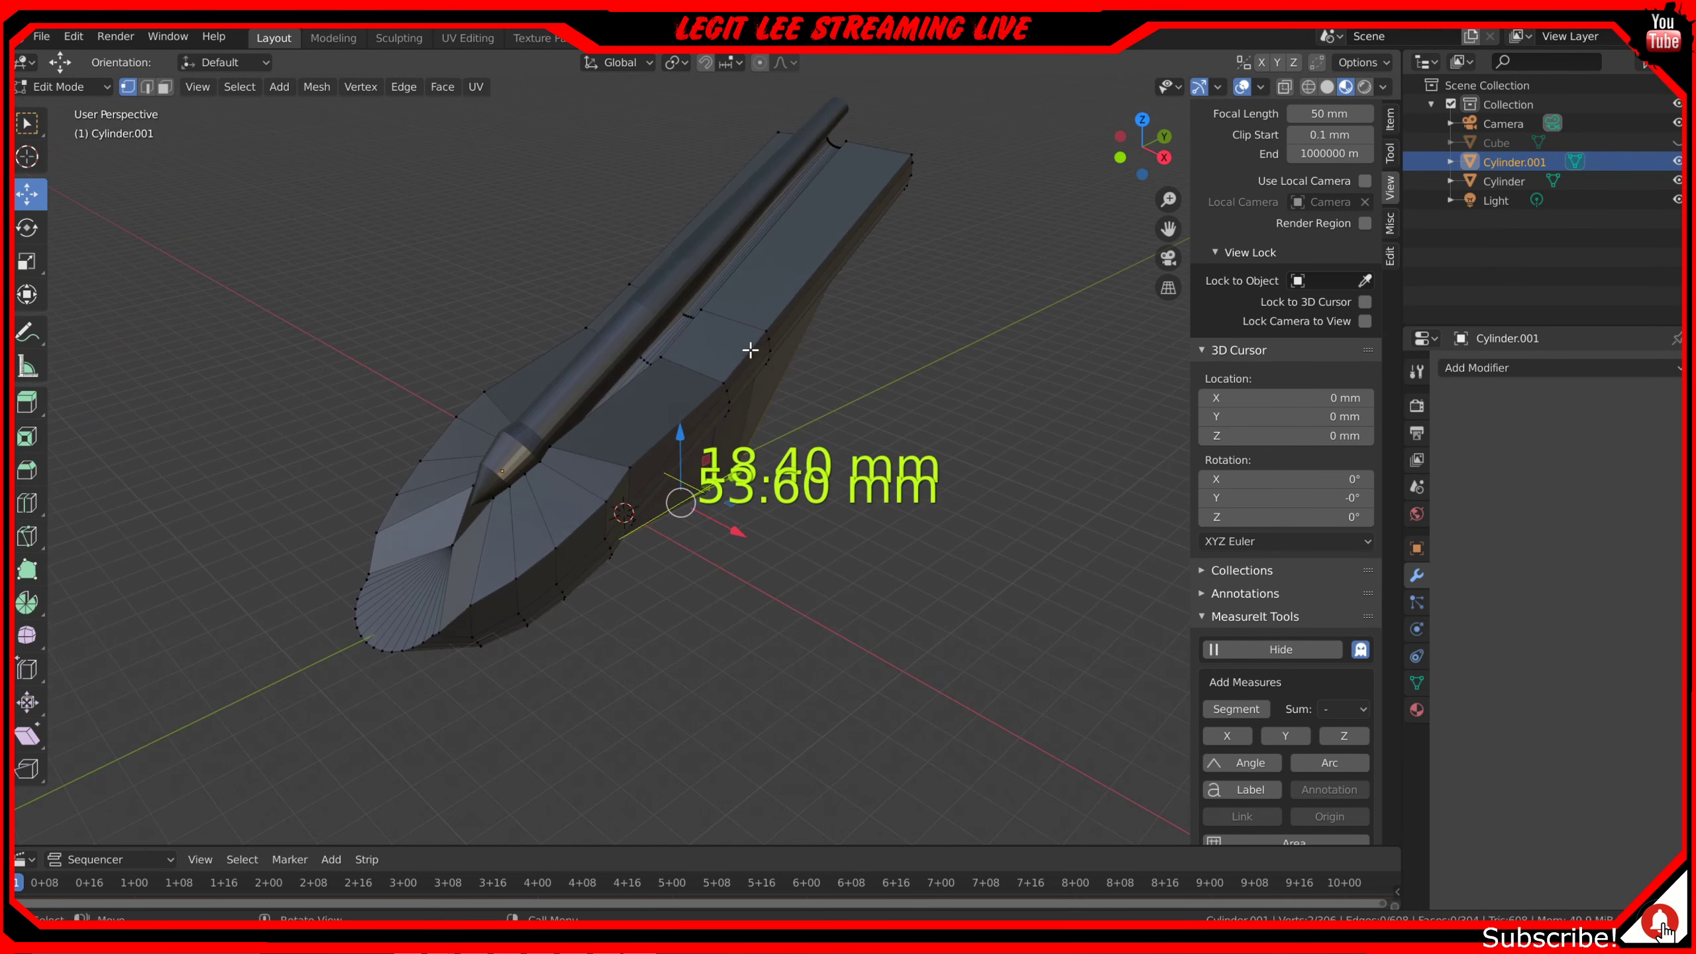
left_click(724, 379)
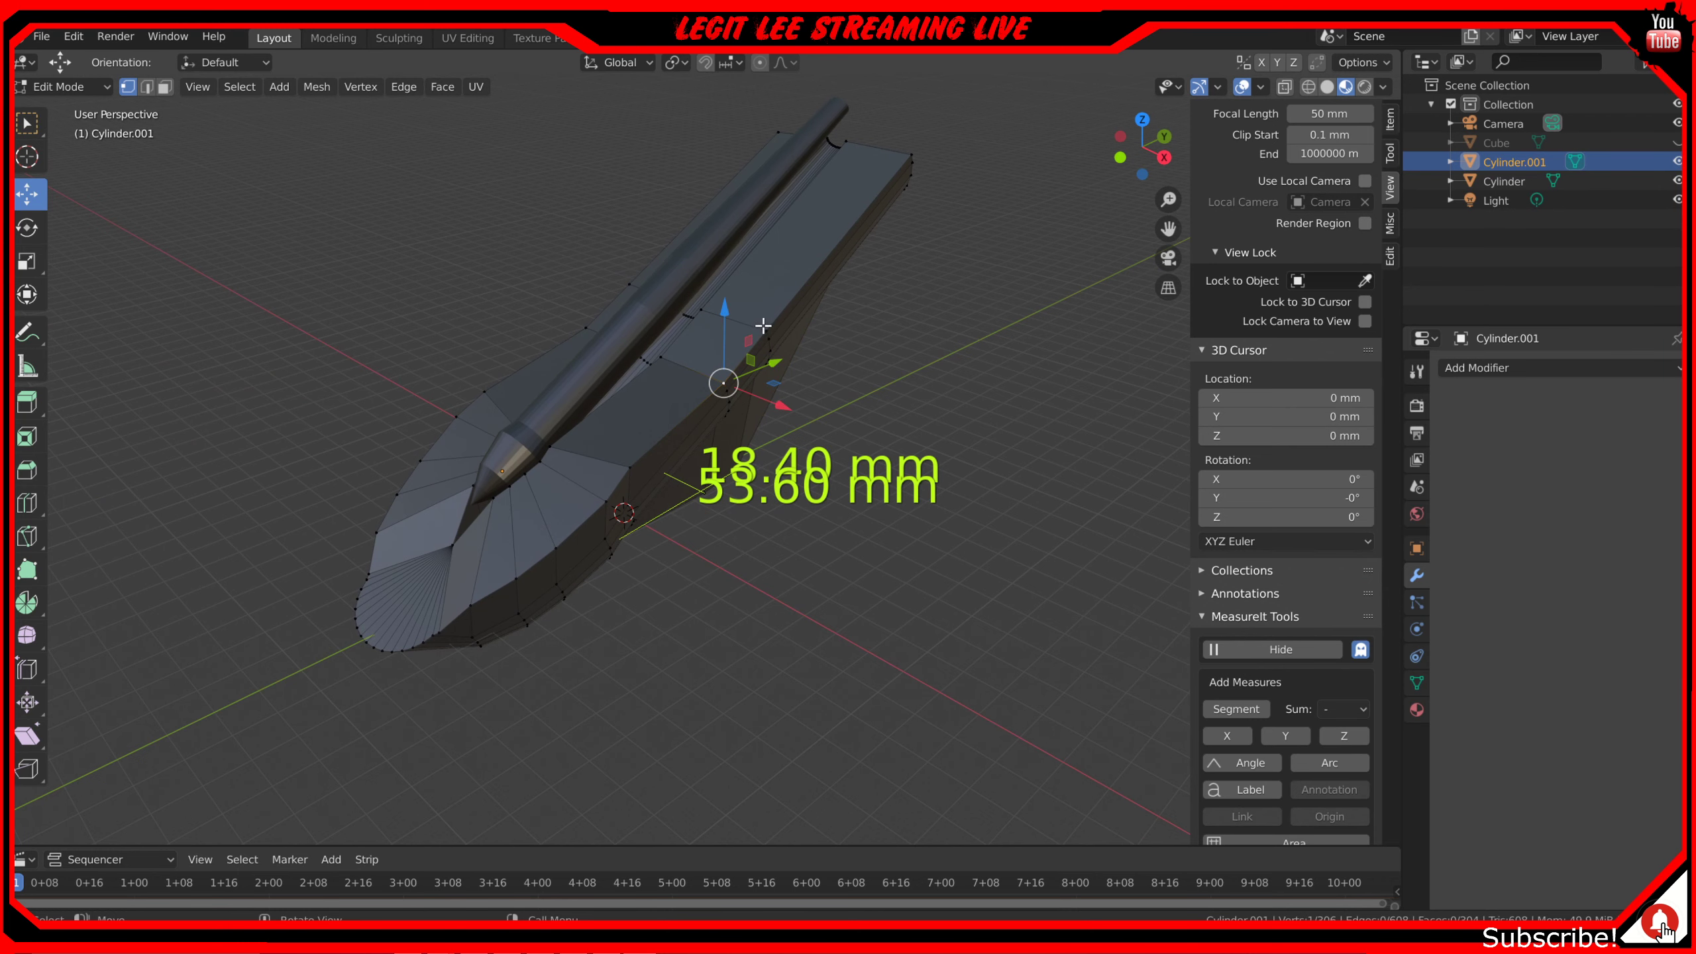
left_click(769, 330, "shift")
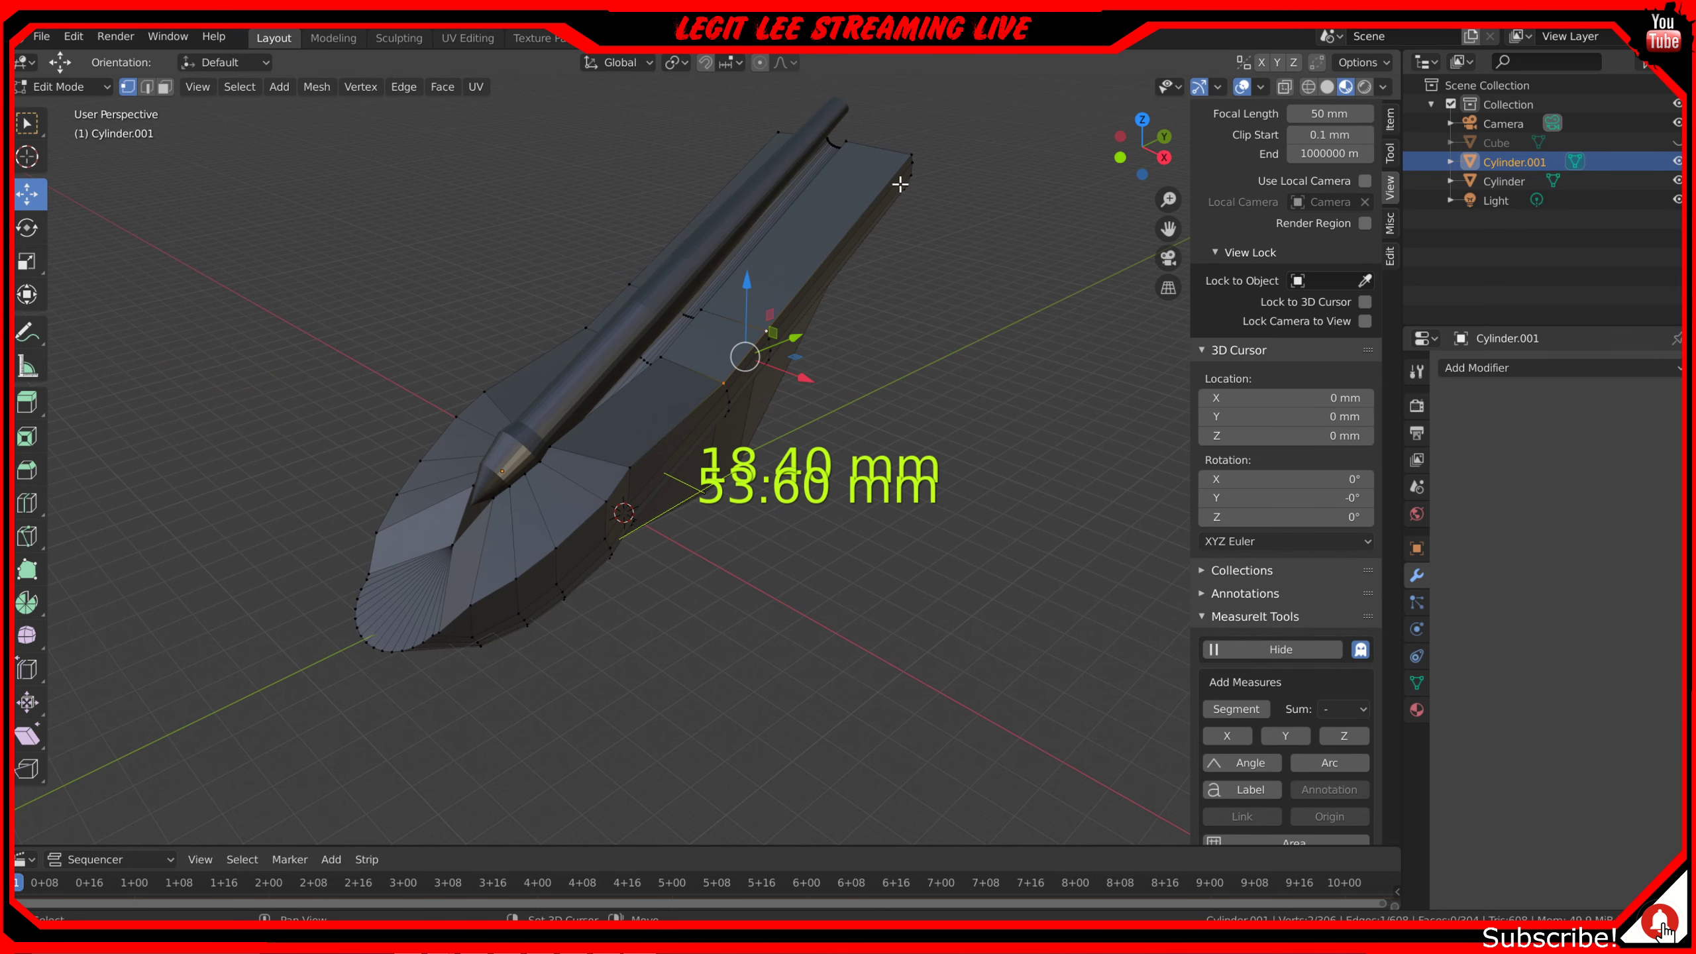
left_click(896, 162, "shift")
middle_click_drag(868, 168, 582, 373)
left_click(579, 381, "shift")
left_click(561, 314, "shift")
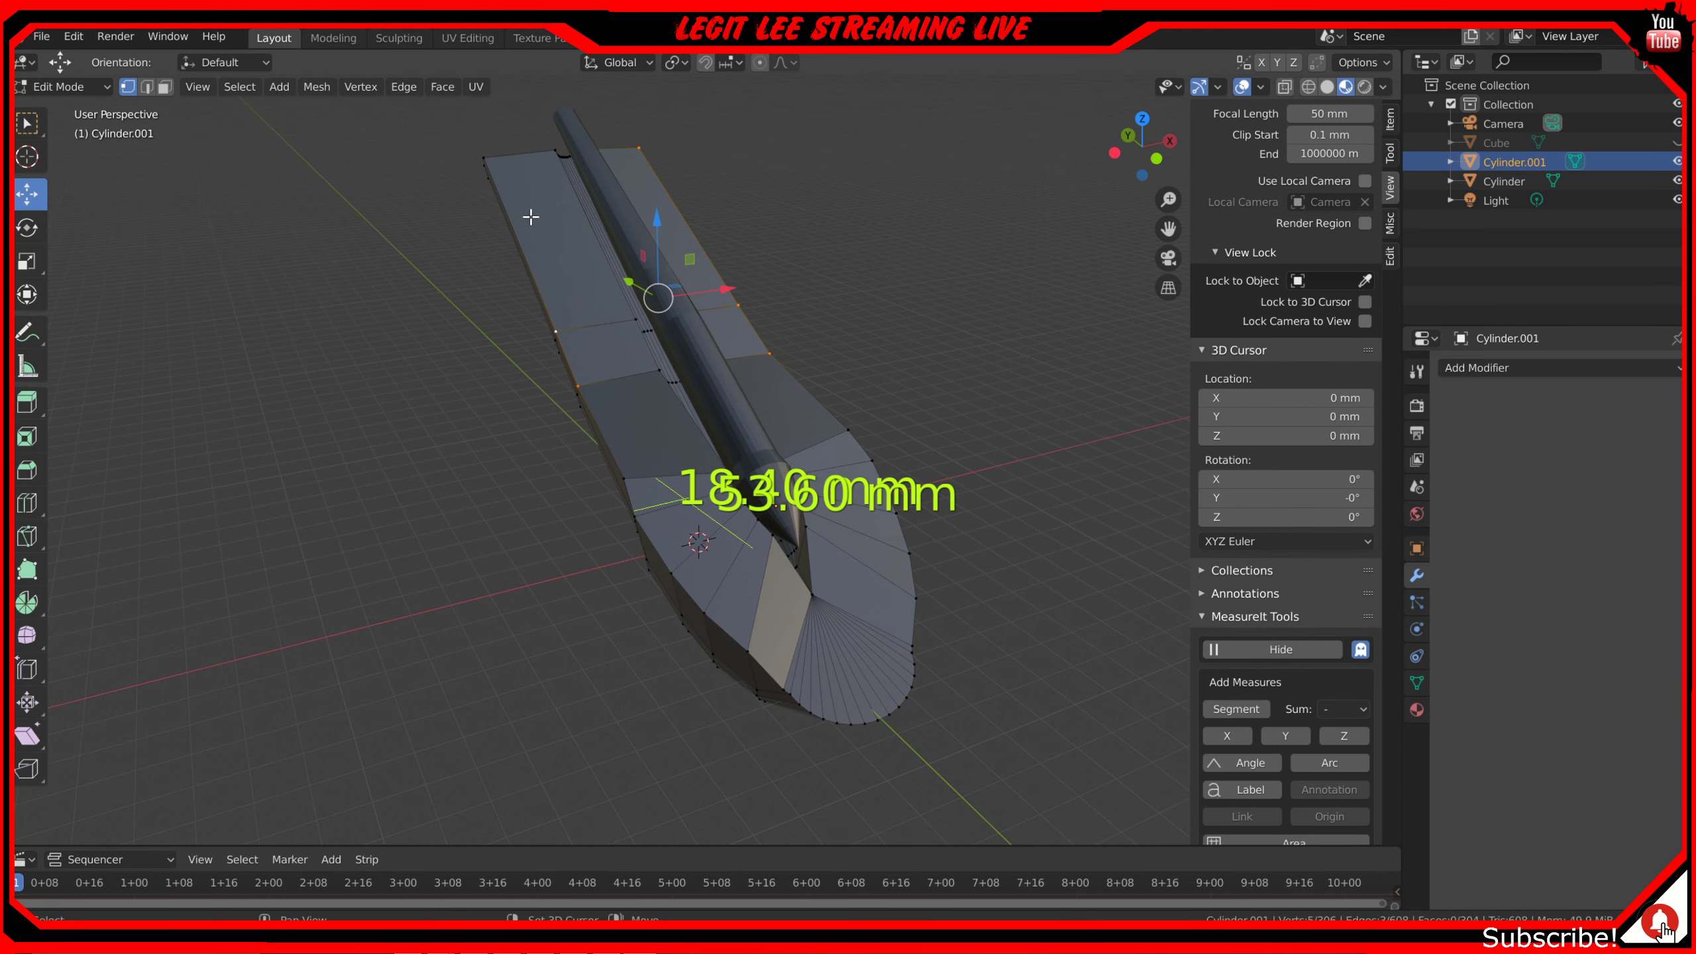
left_click(491, 178, "shift")
left_click(482, 187, "shift")
left_click(502, 166, "shift")
left_click(492, 179, "shift")
middle_click_drag(522, 189, 617, 454, "shift")
left_click(659, 397, "shift")
key("KP_3")
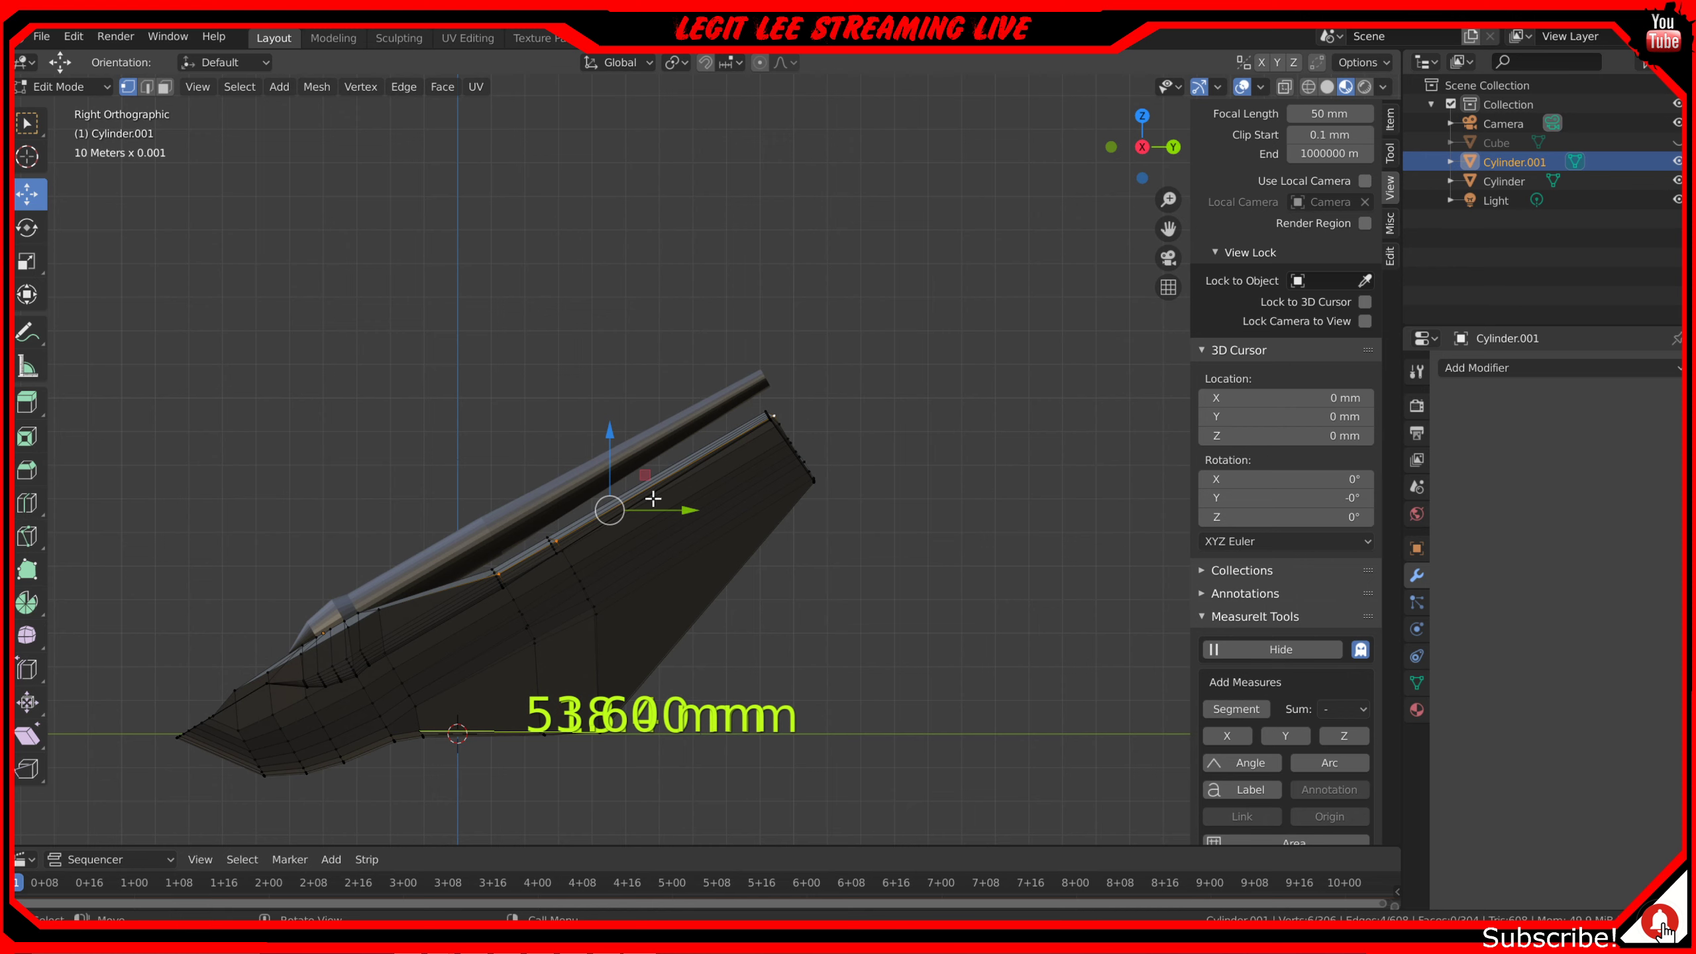
left_click_drag(607, 427, 605, 403)
left_click_drag(676, 480, 598, 485)
middle_click_drag(591, 485, 685, 484)
scroll(742, 682, "up", 2)
key("KP_7")
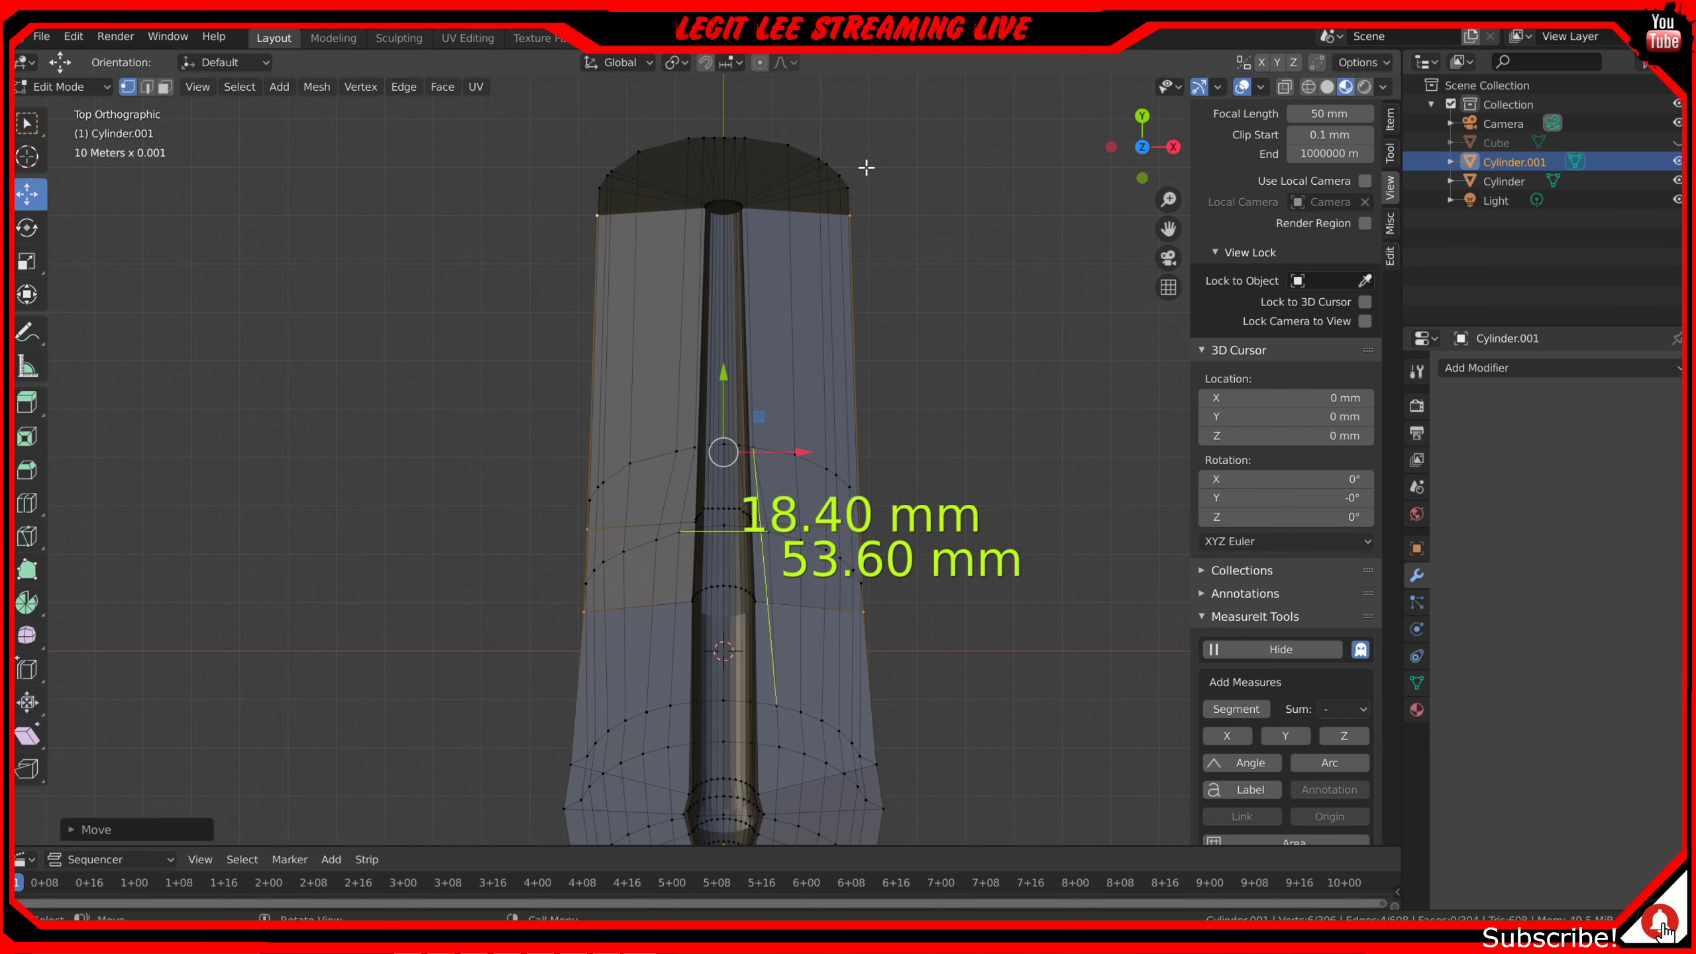
scroll(933, 507, "up", 4)
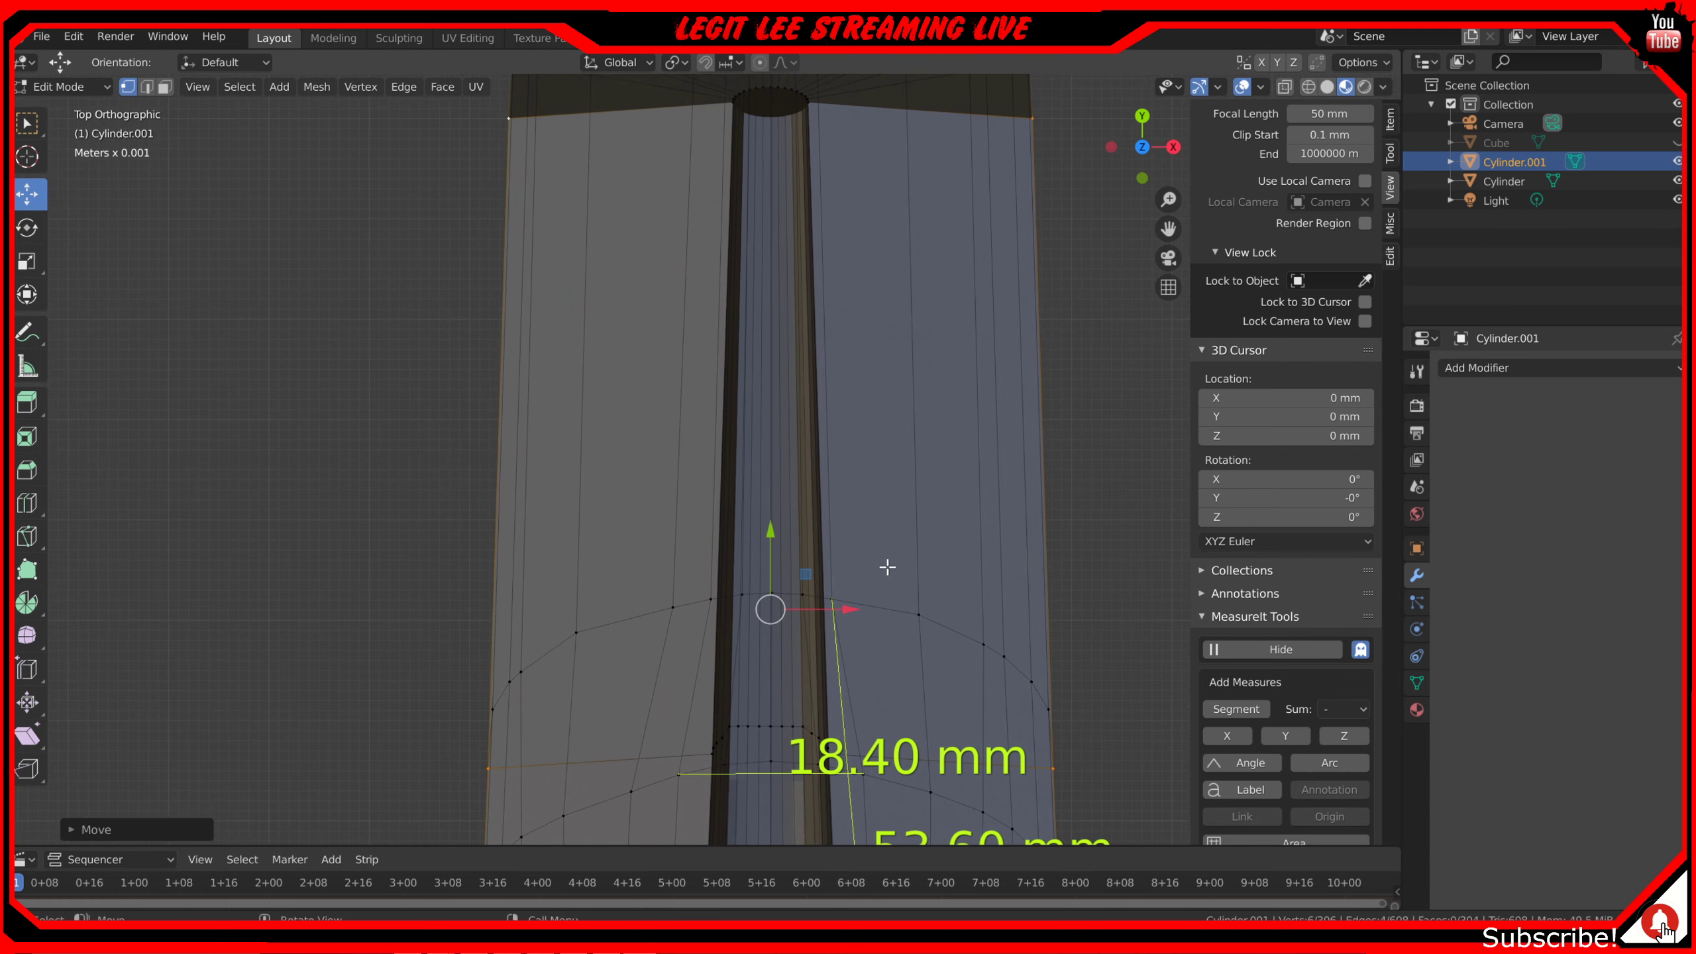
middle_click_drag(833, 514, 839, 398)
left_click(788, 443)
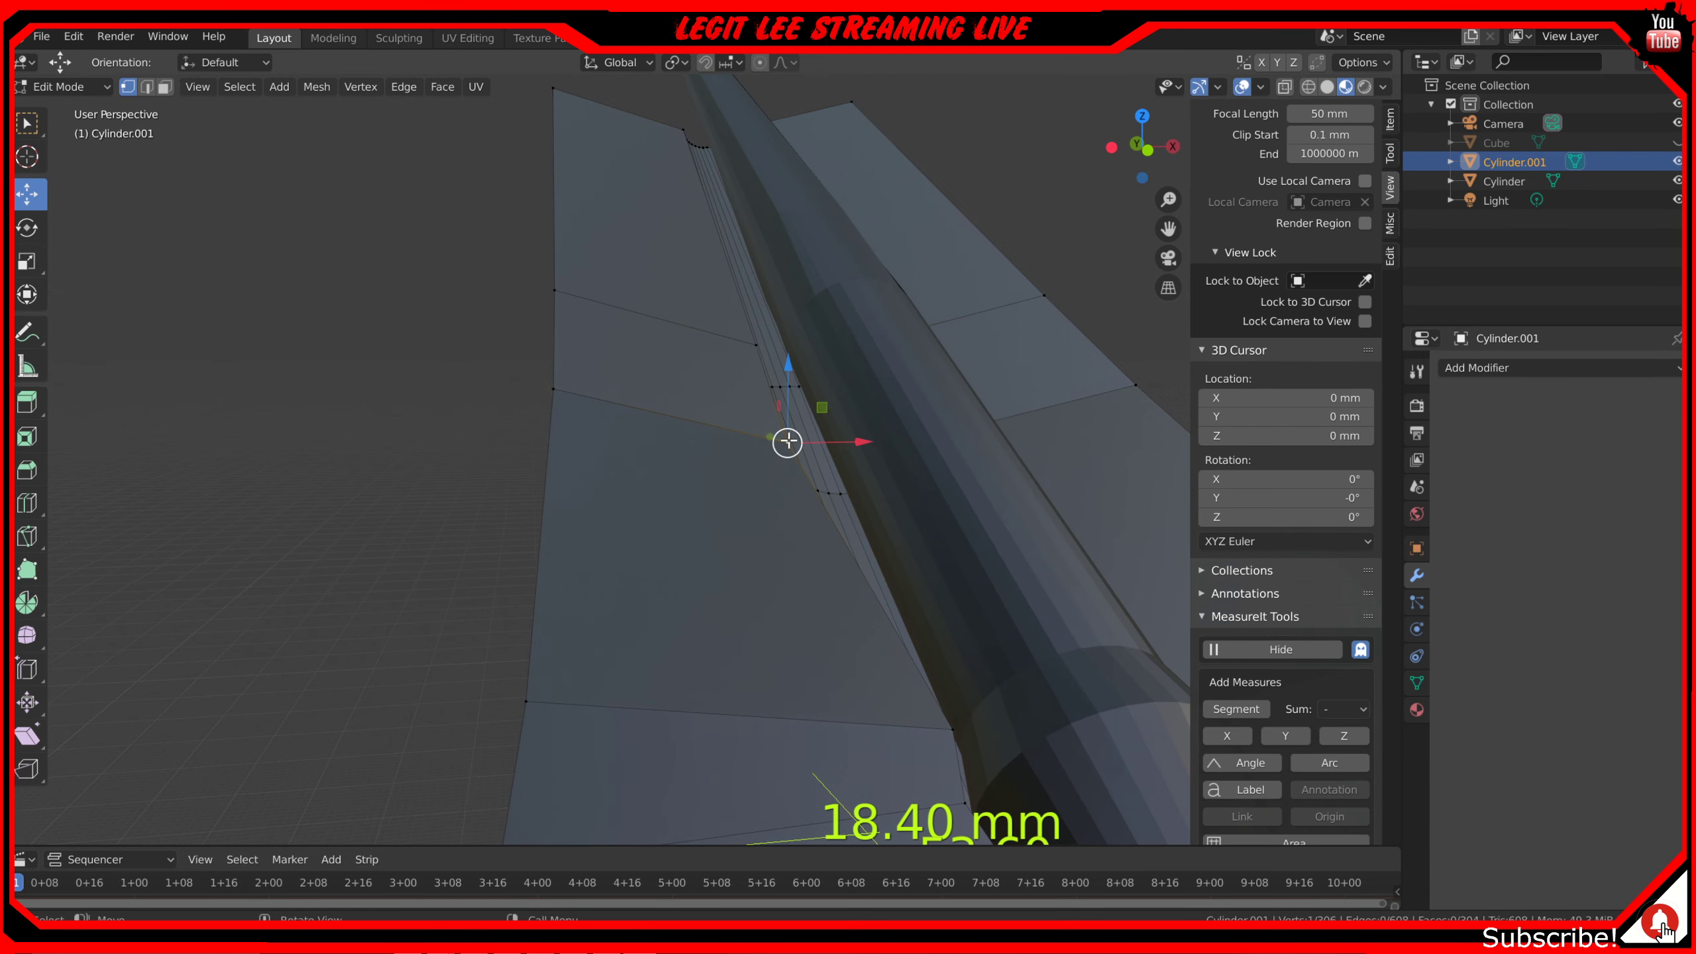
left_click(760, 338, "shift")
middle_click_drag(944, 329, 909, 337)
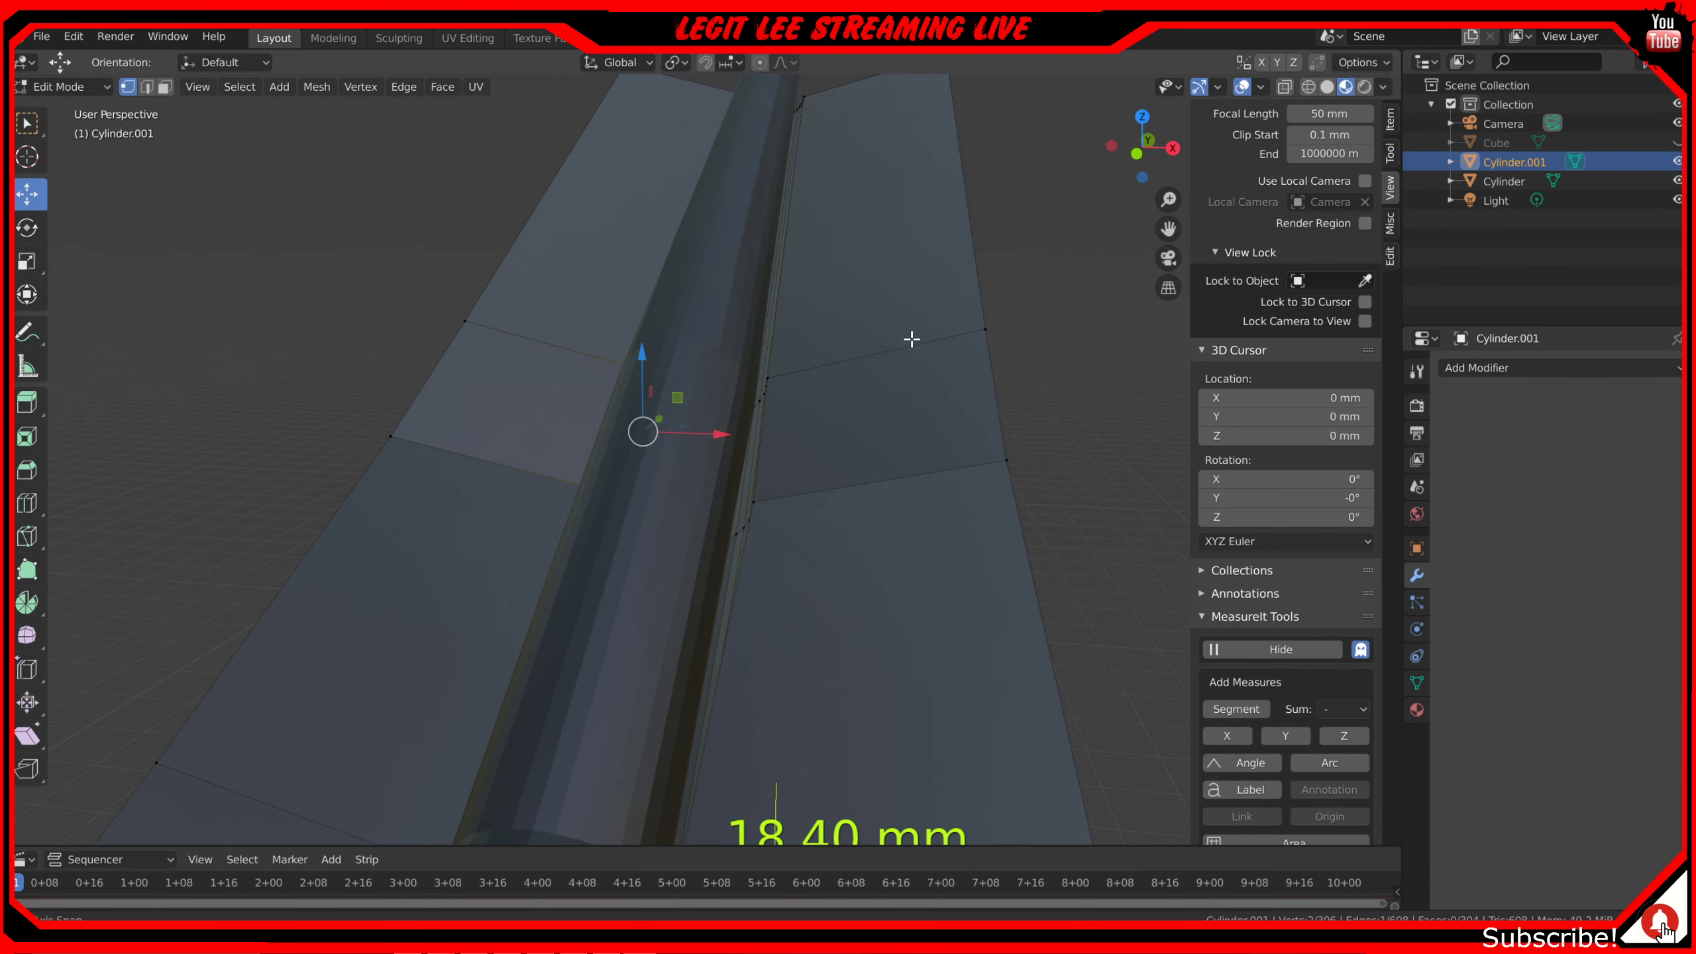
left_click(787, 475, "shift")
left_click(792, 372, "shift")
middle_click_drag(818, 313, 824, 458, "shift")
left_click(820, 242, "shift")
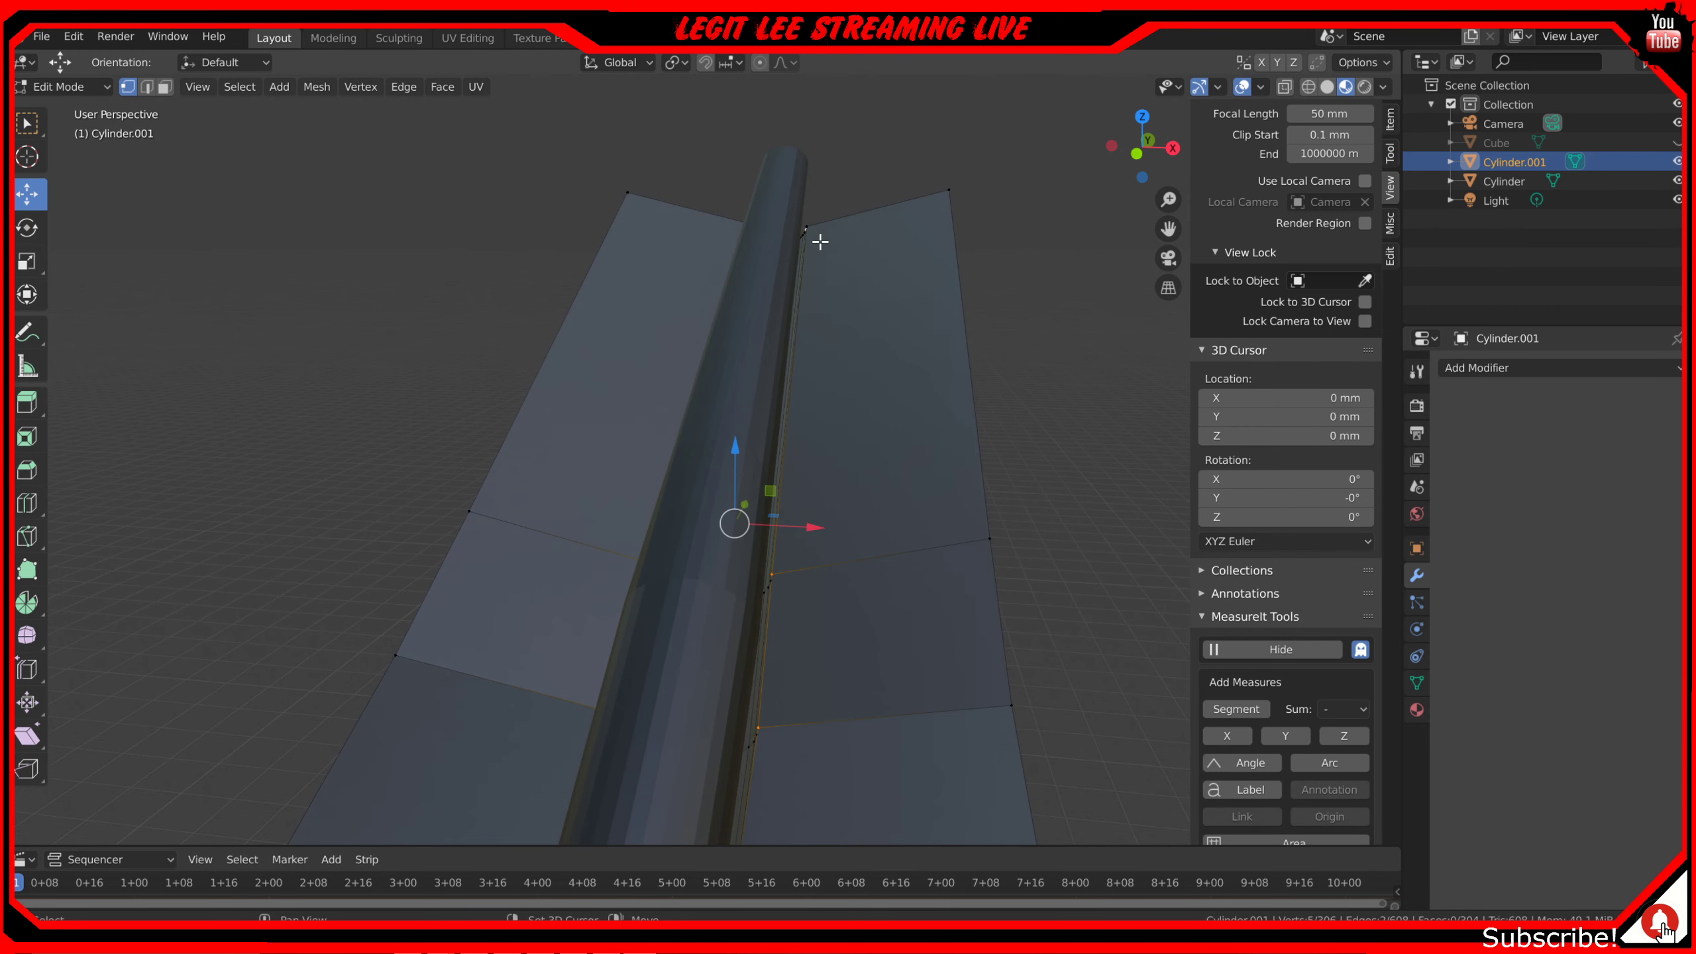
left_click(818, 245, "shift")
left_click(817, 246, "shift")
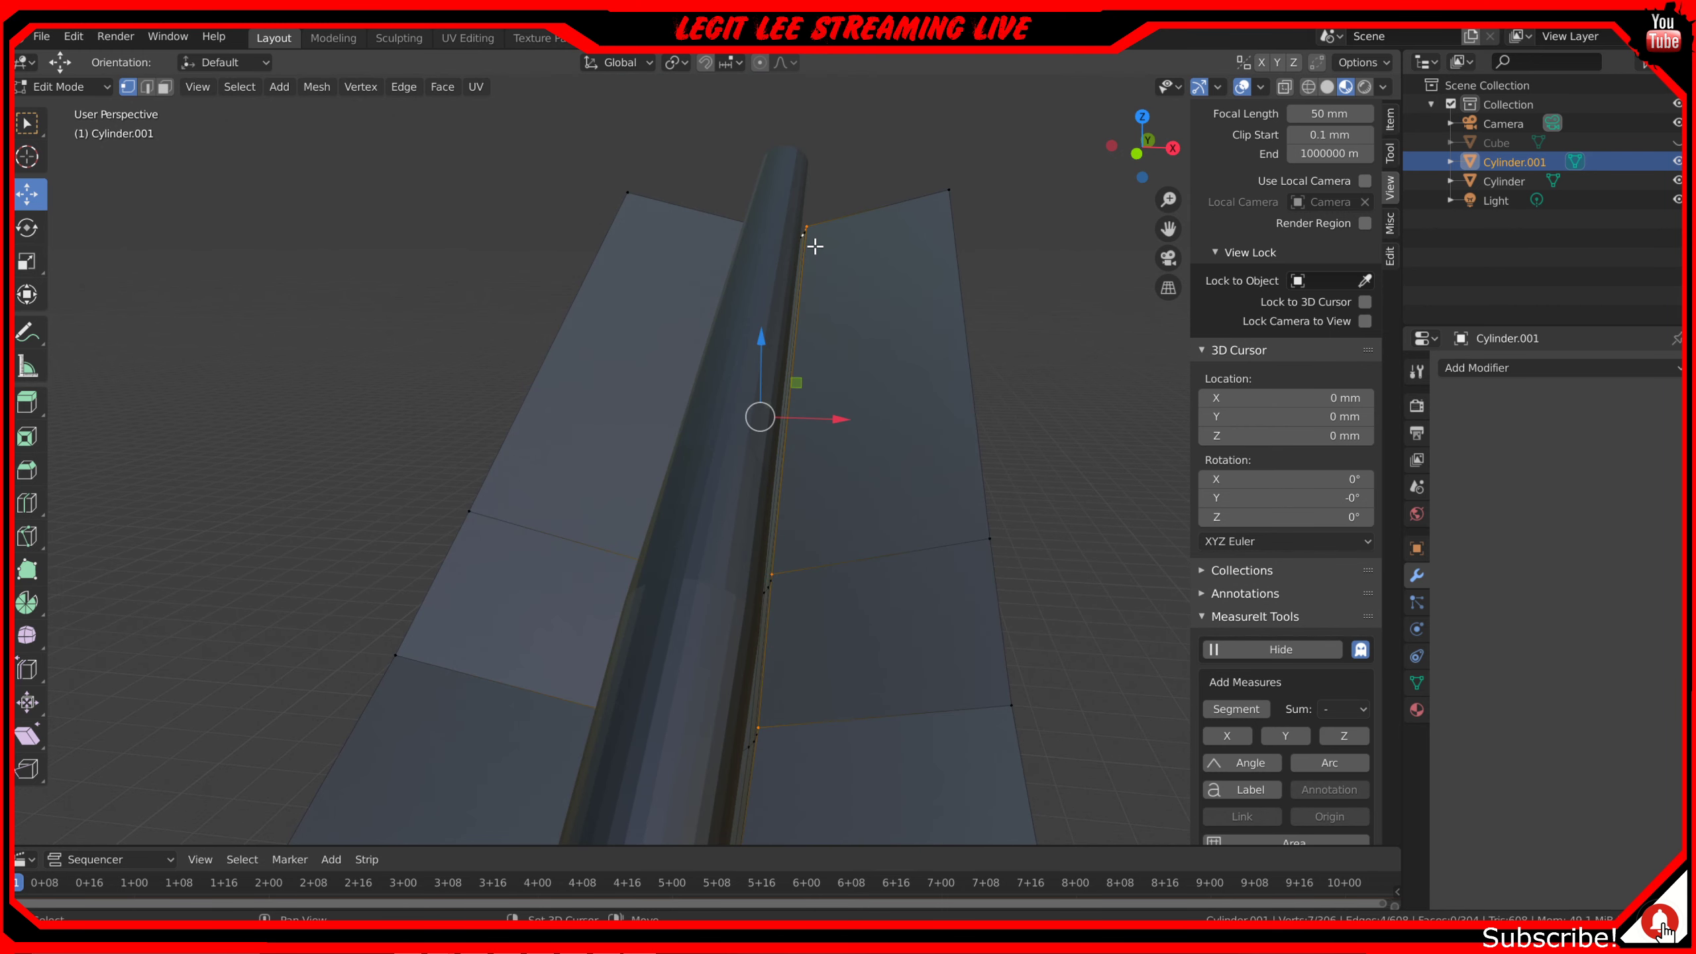
scroll(815, 246, "up", 2)
scroll(815, 247, "up", 1)
left_click(867, 537)
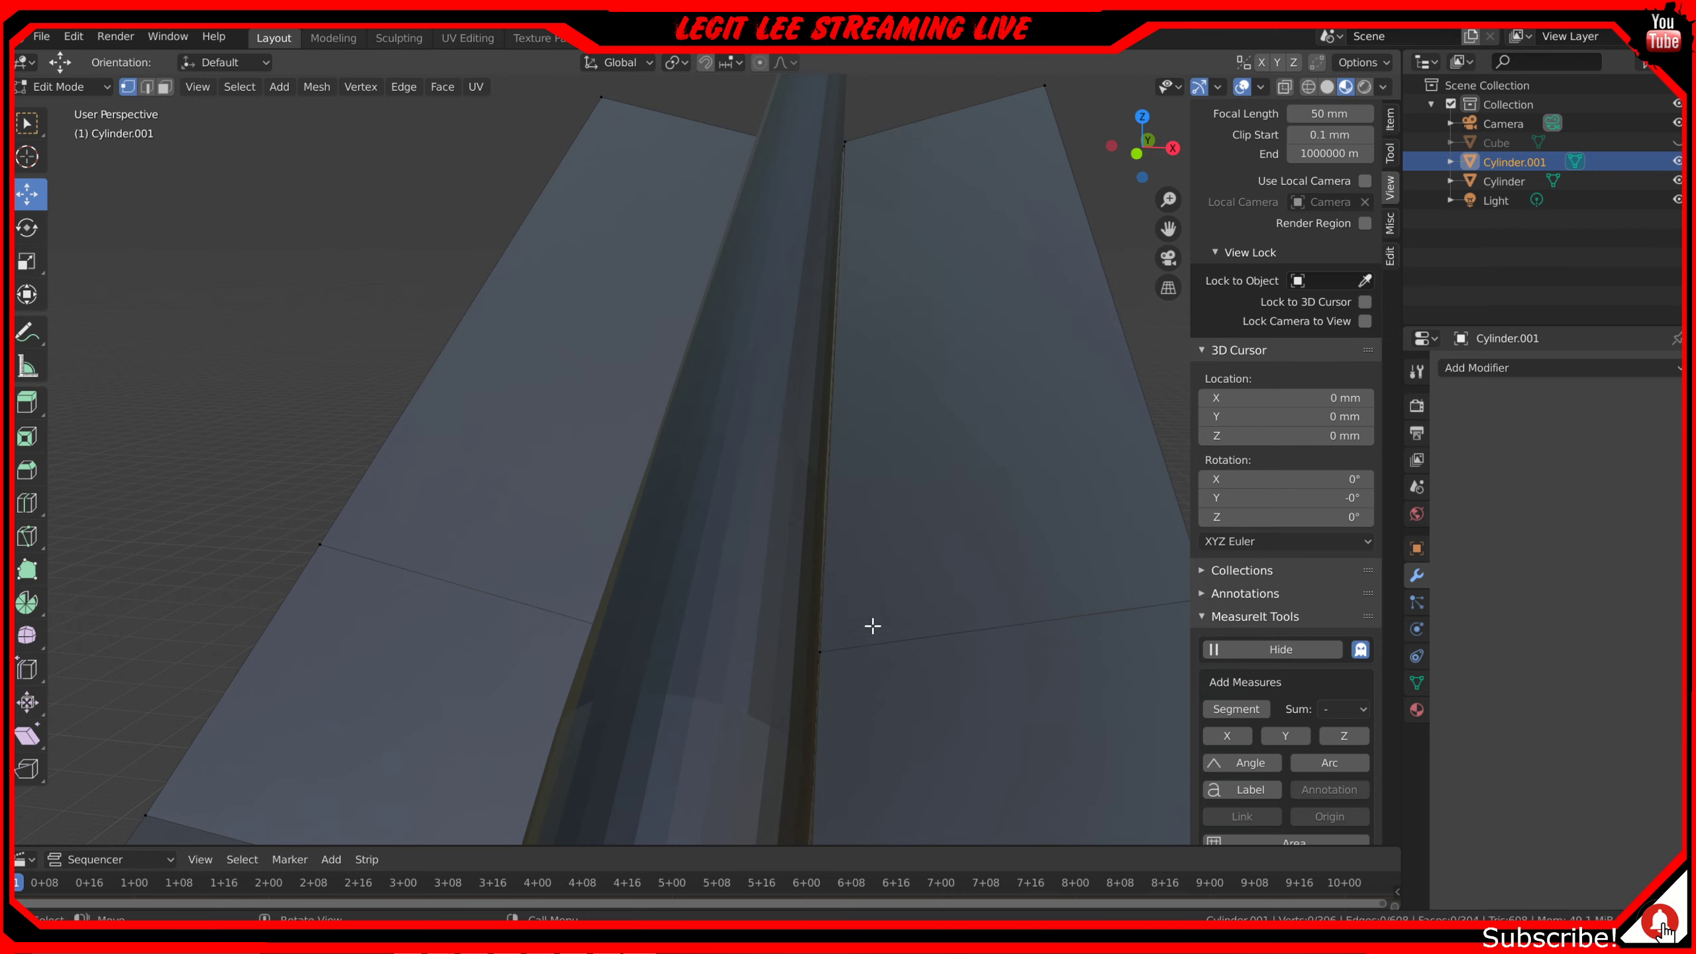
- Widen the pen groove by scaling its eight inner edge vertices along X by about 1.30
left_click(821, 652)
middle_click_drag(886, 712, 893, 443, "shift")
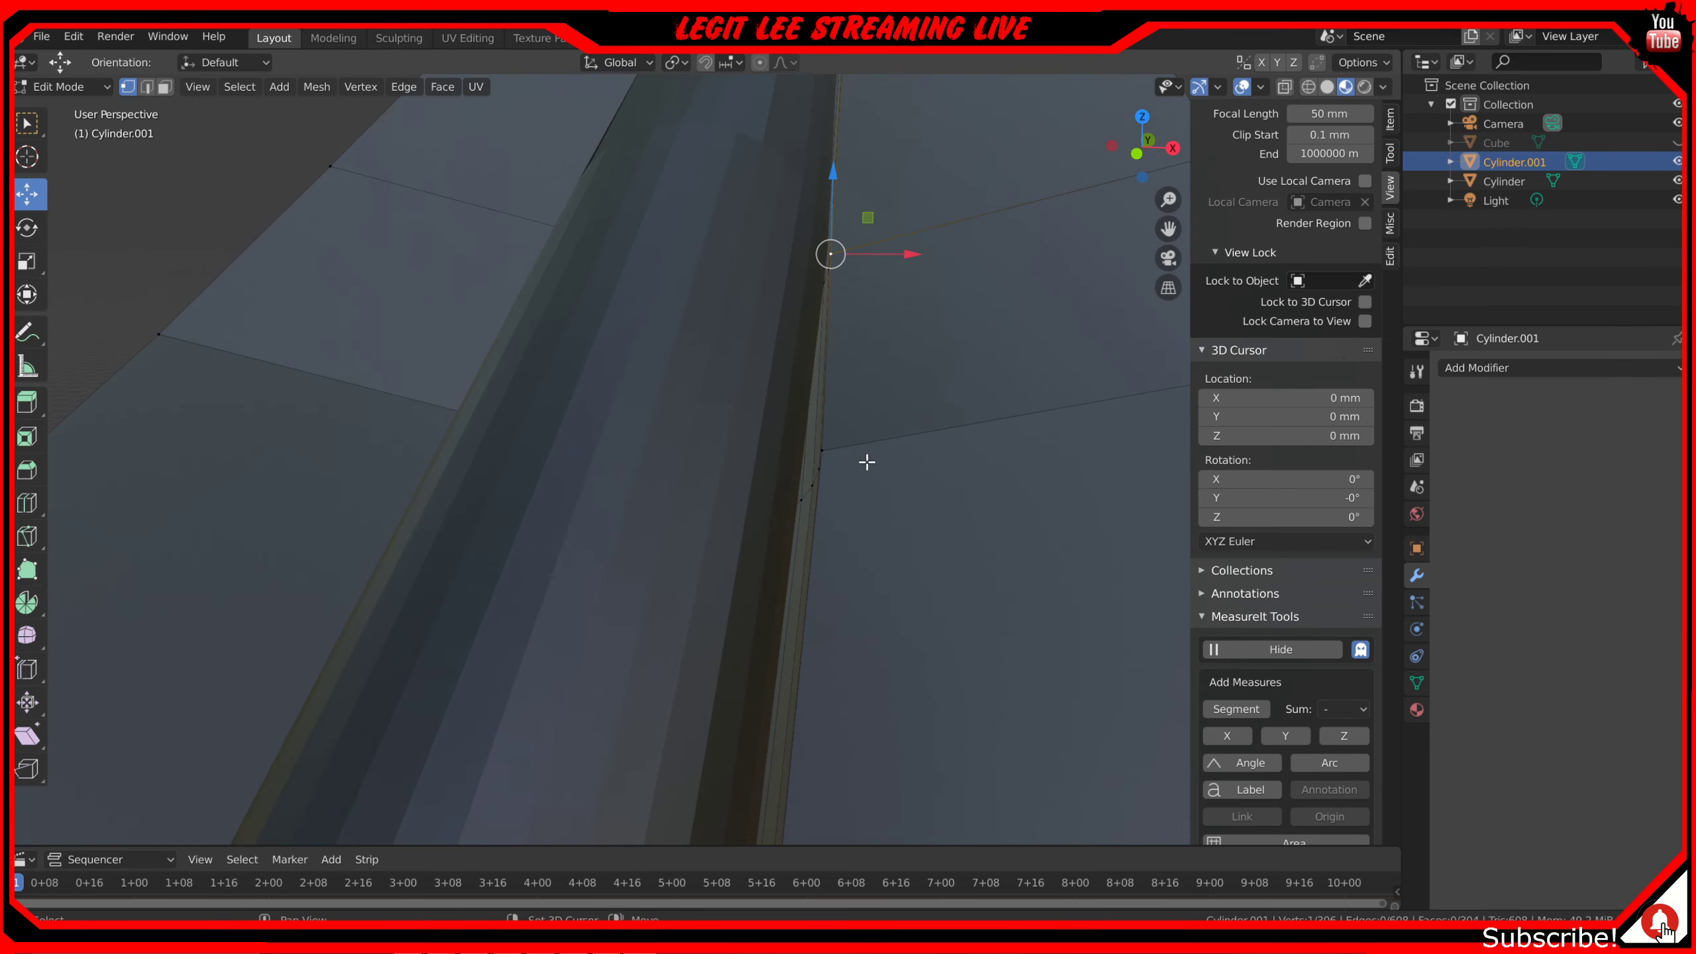
left_click(833, 449, "shift")
middle_click_drag(526, 399, 569, 405)
left_click(898, 477, "shift")
left_click(819, 282, "shift")
middle_click_drag(866, 191, 828, 661, "shift")
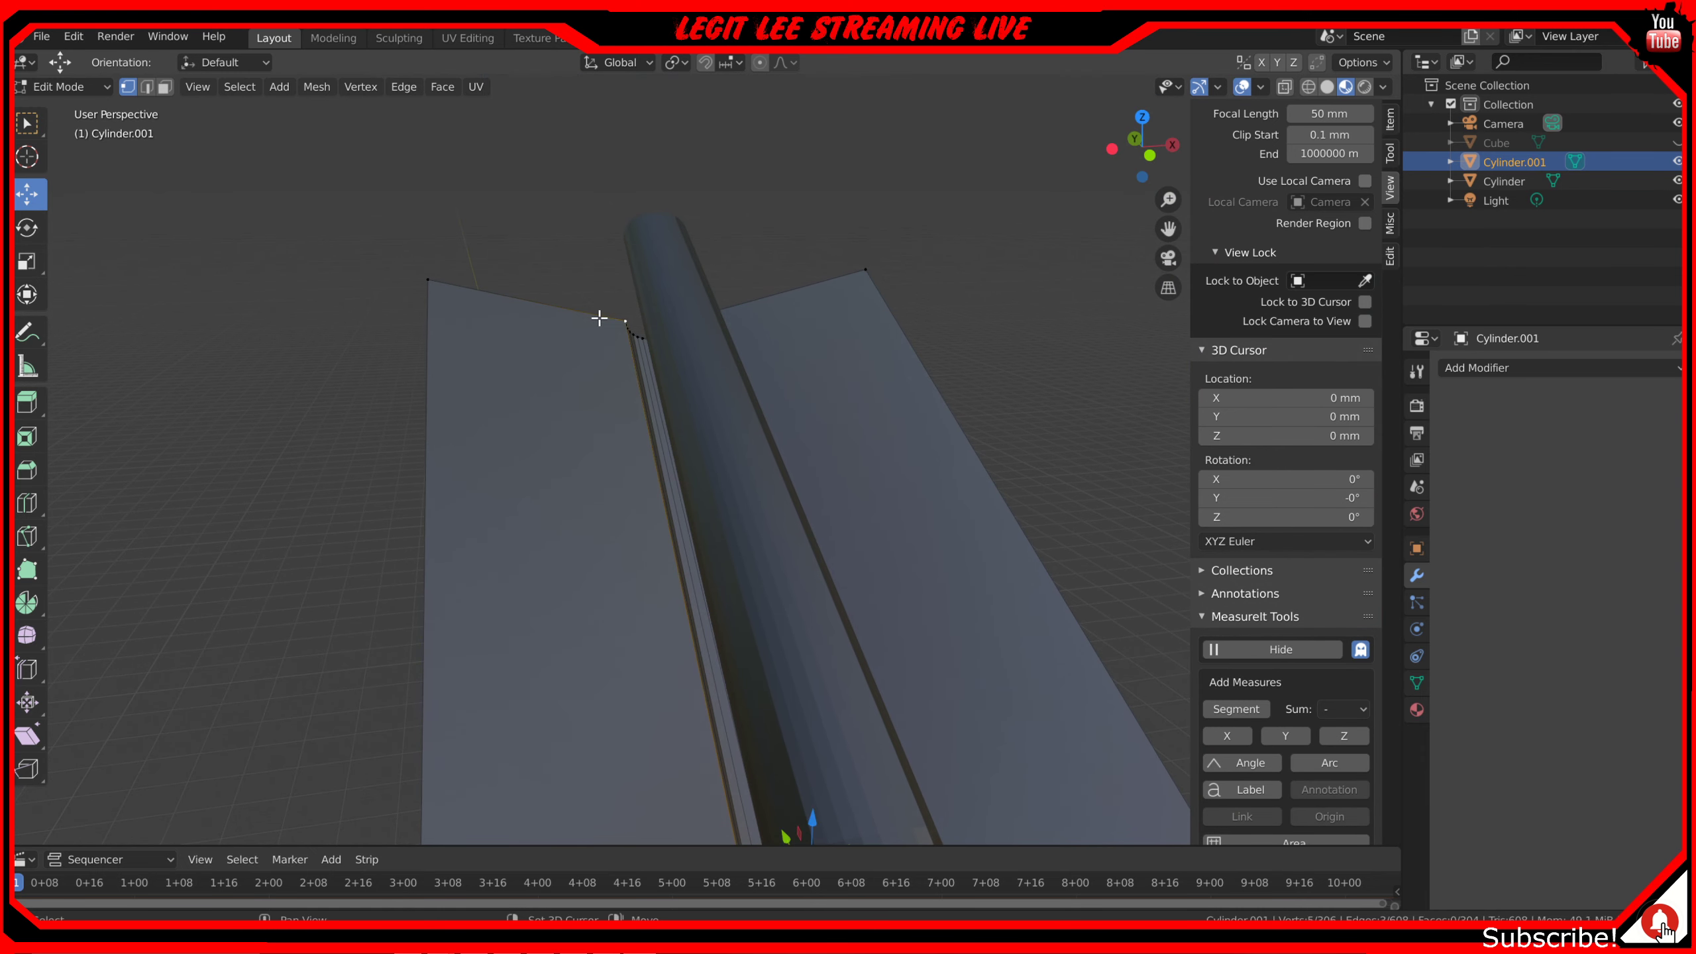
mouse_move(750, 315)
middle_mouse_down()
mouse_move(731, 326)
mouse_move(780, 326)
middle_mouse_up()
left_click(861, 308, "shift")
scroll(805, 453, "down", 5)
middle_click_drag(716, 559, 744, 470, "shift")
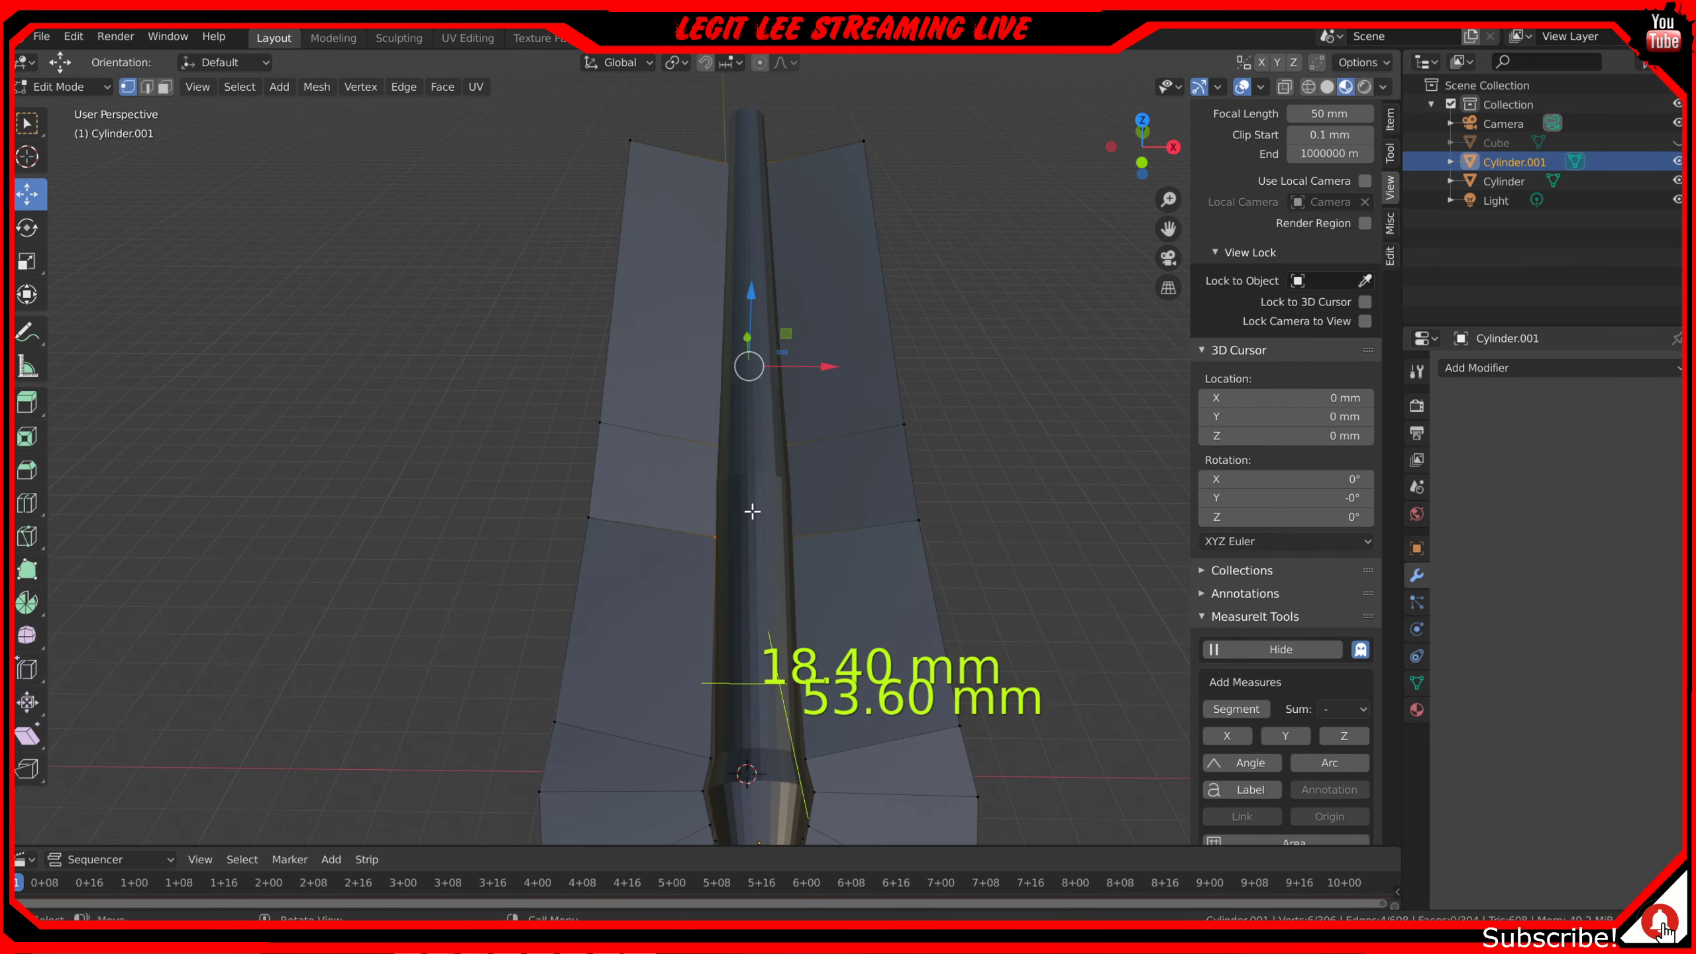
key("KP_7")
middle_click_drag(772, 712, 754, 497, "shift")
scroll(754, 495, "up", 1)
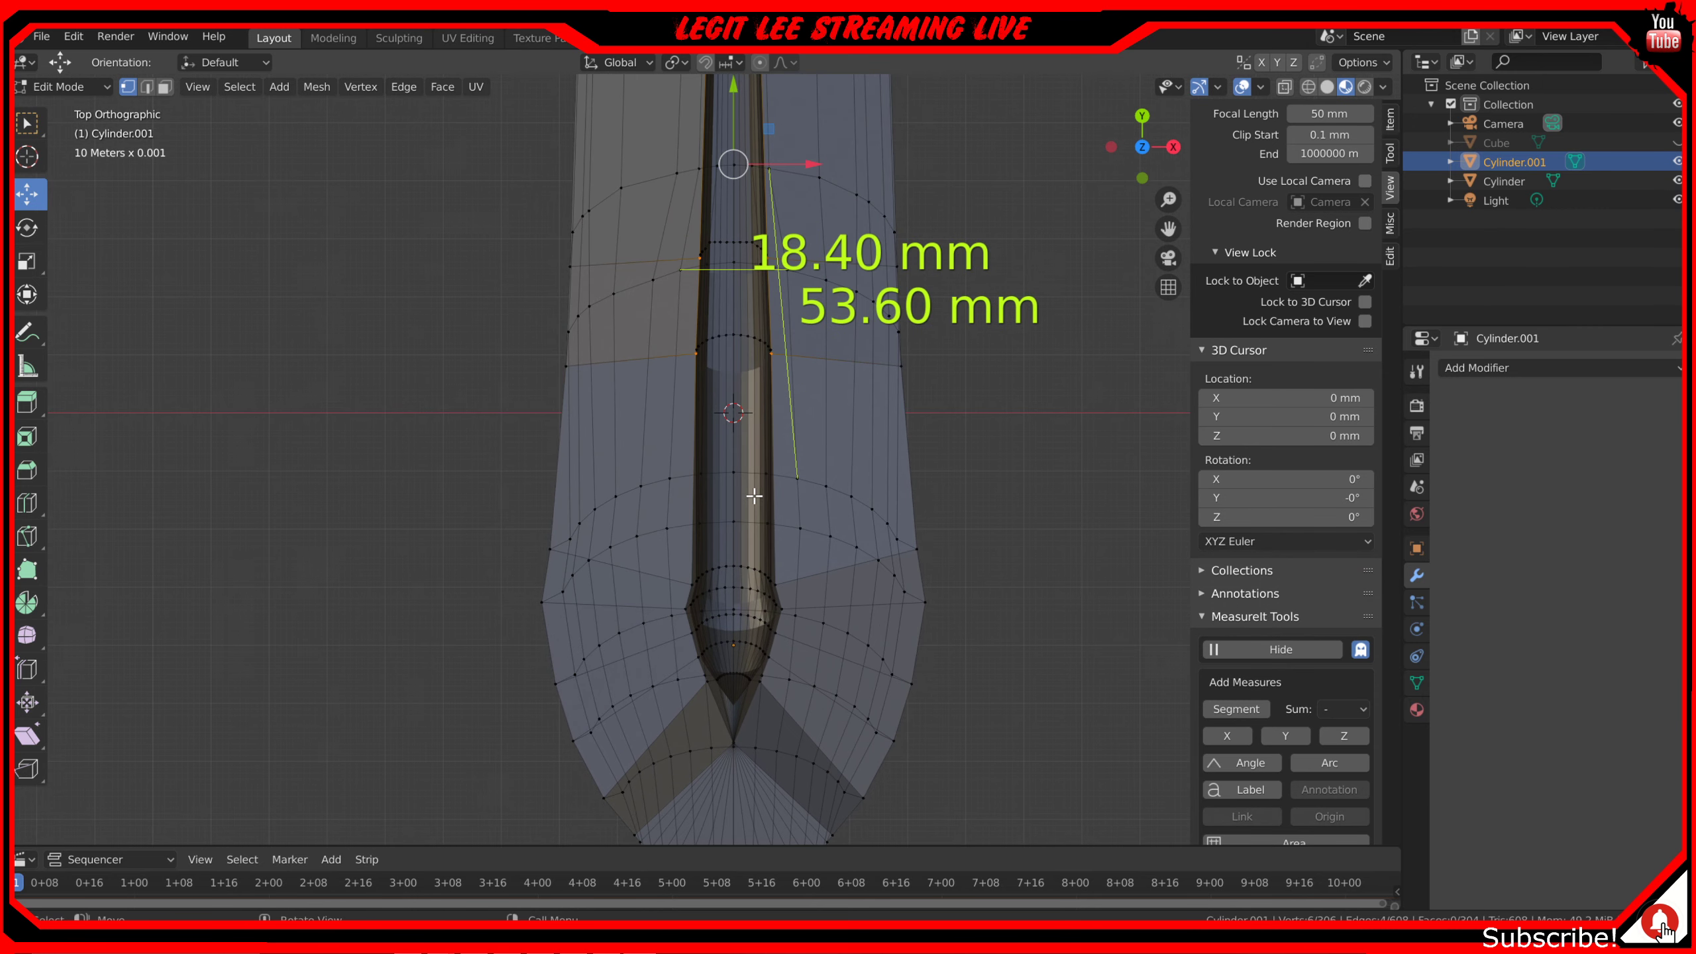
left_click(687, 584, "shift")
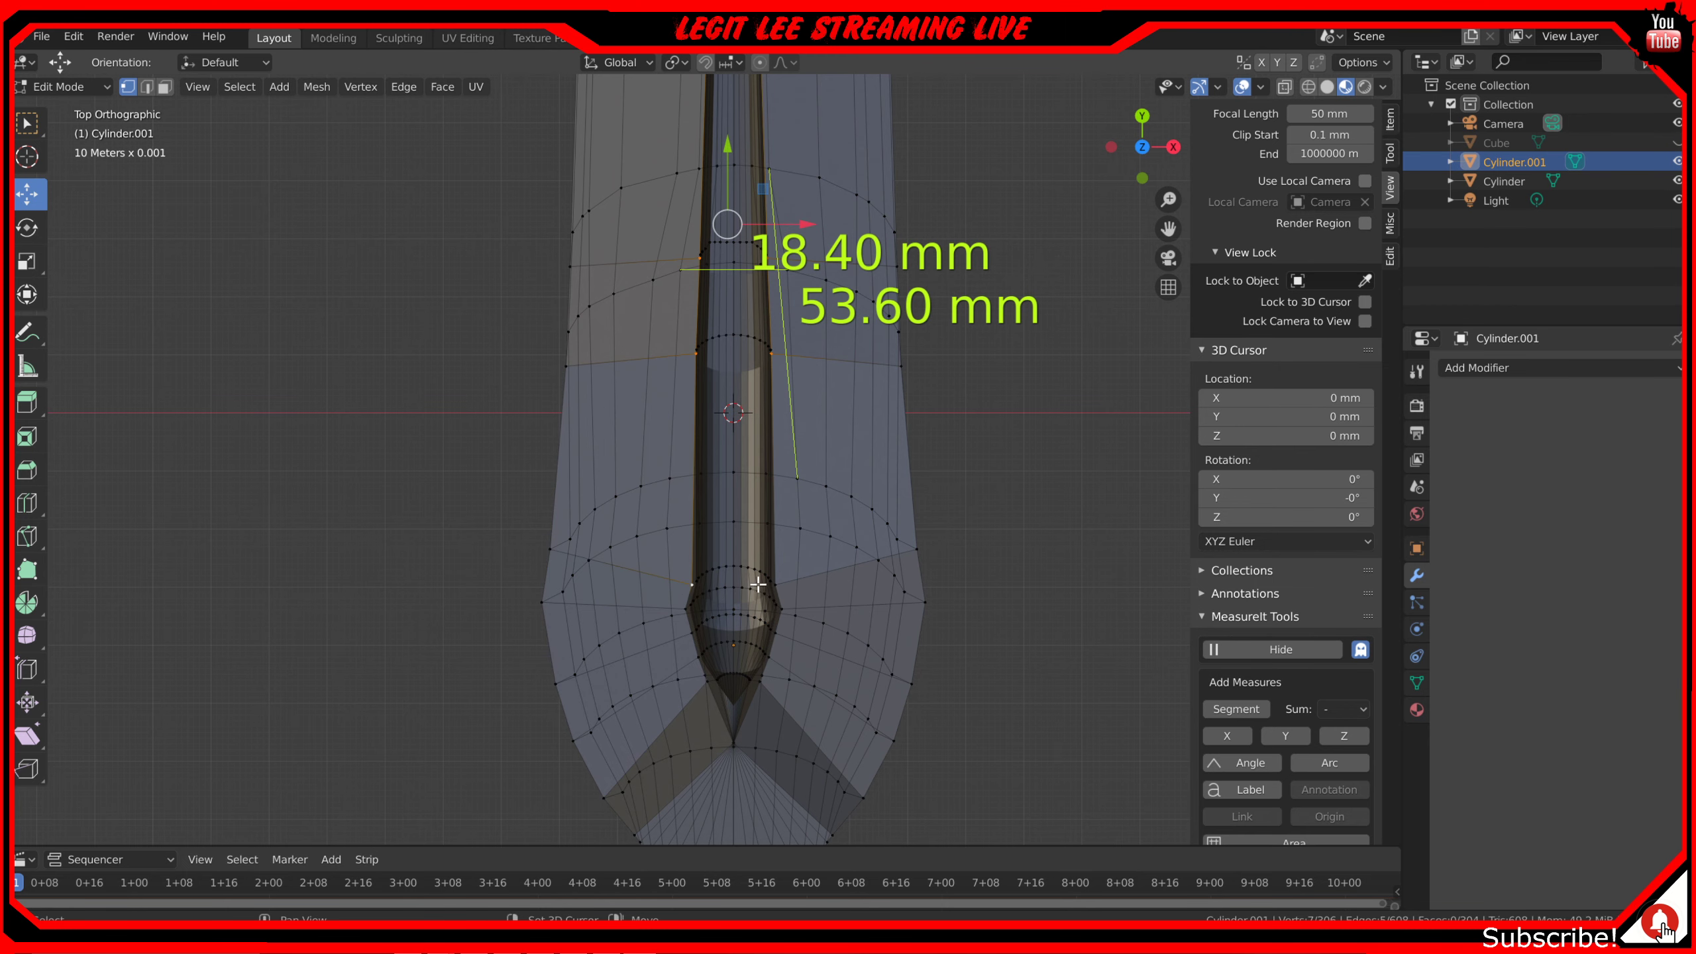
left_click(781, 578, "shift")
middle_click_drag(802, 440, 779, 617, "shift")
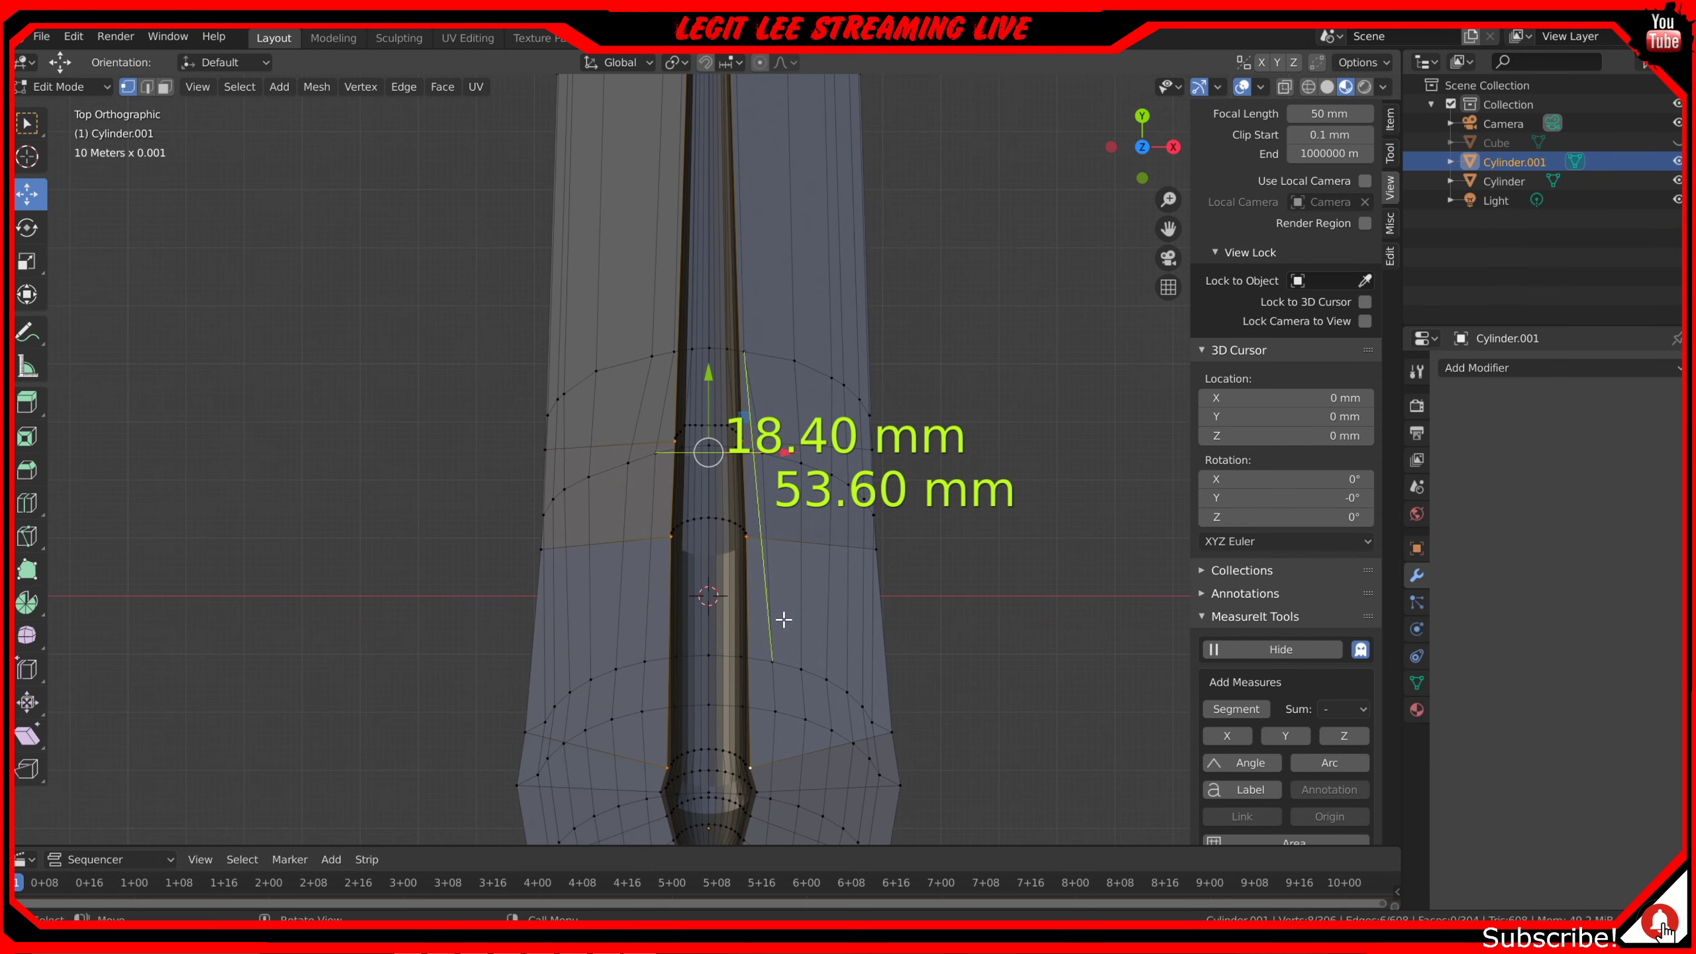
key("s")
key("x")
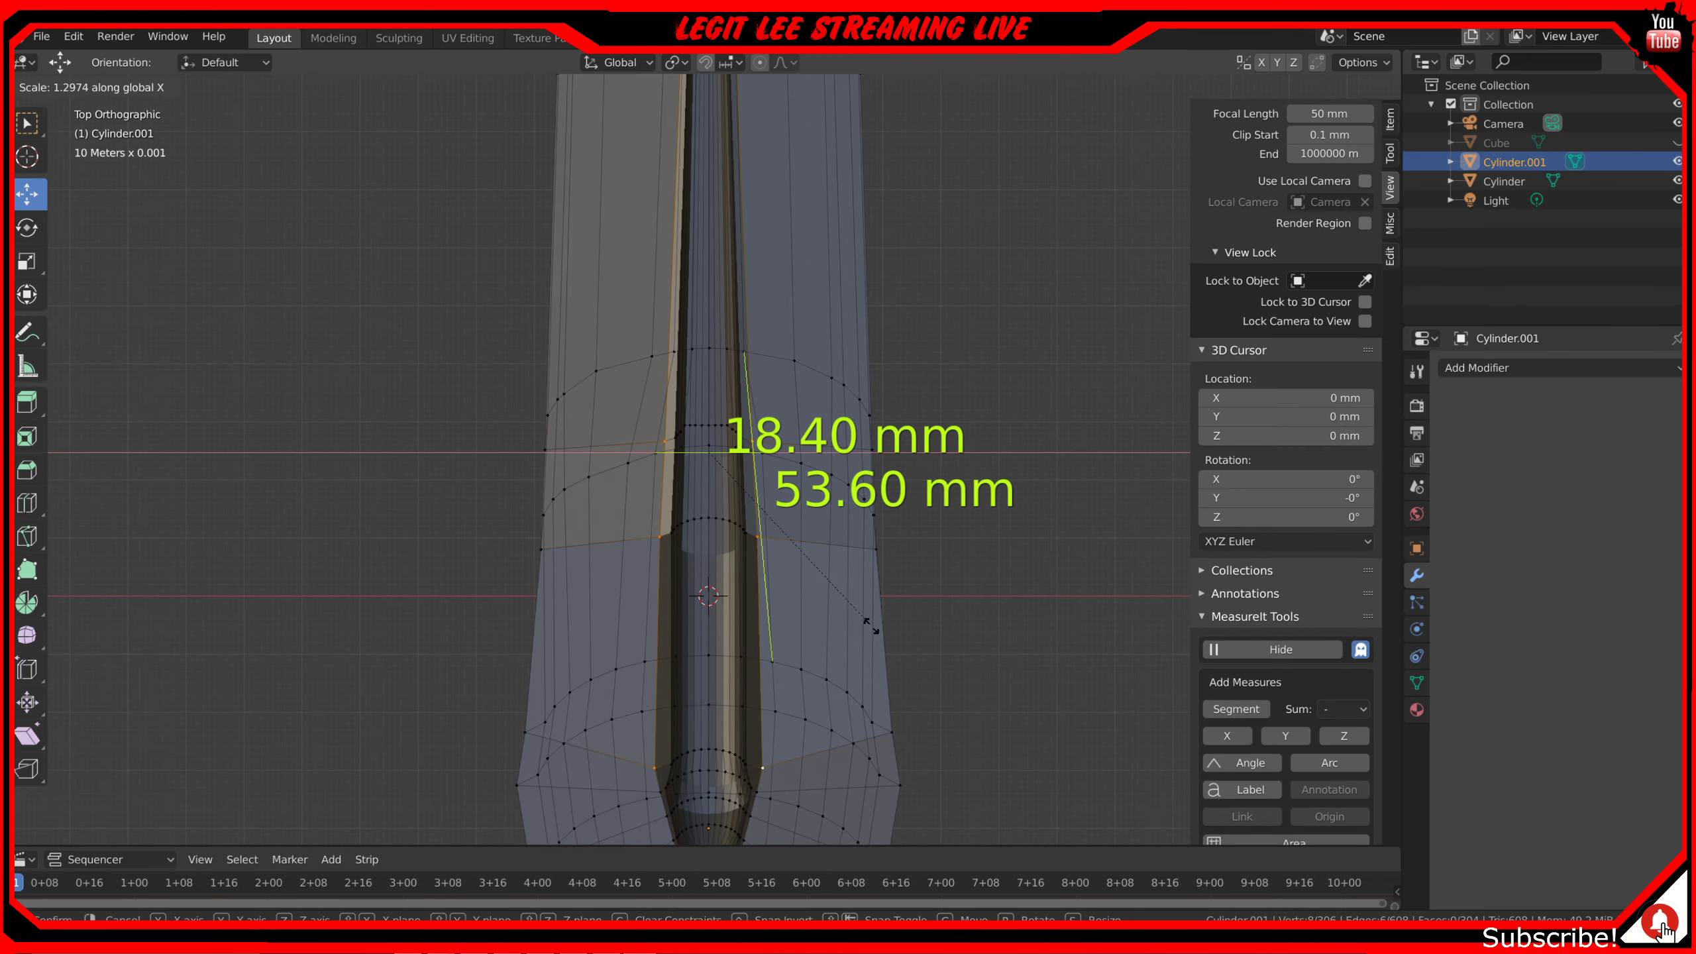
left_click(871, 626)
- Try to raise a single vertex at the front tip of the pen groove along Z
middle_click_drag(851, 651, 832, 390, "shift")
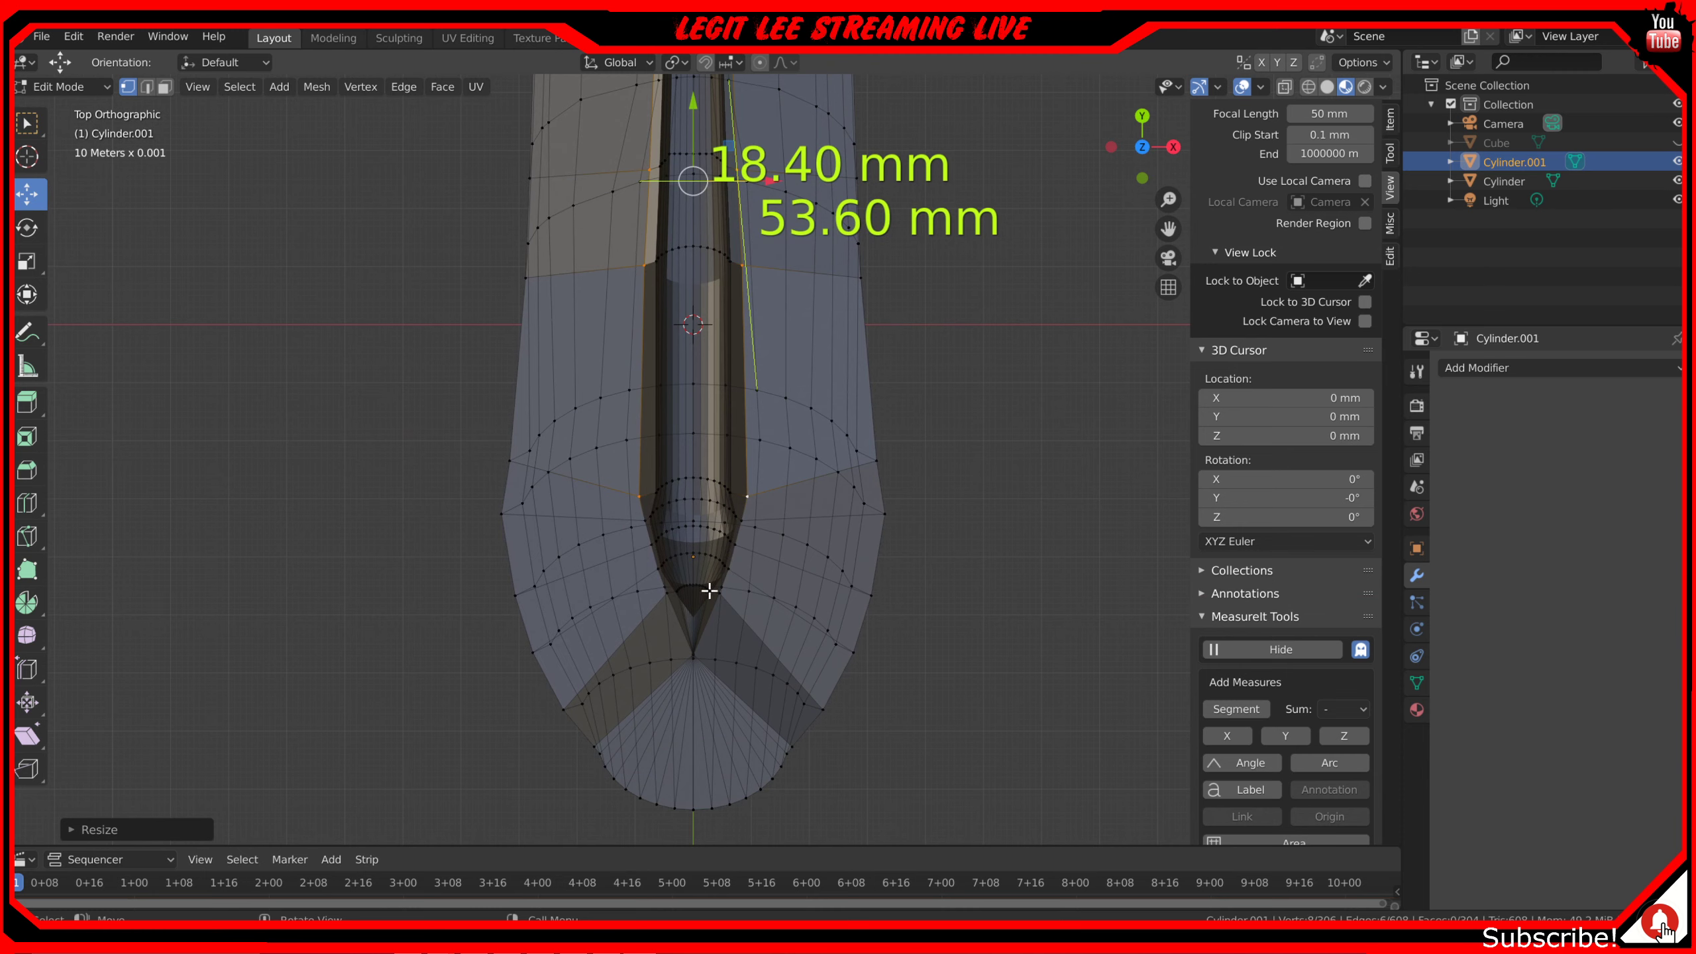
scroll(705, 665, "up", 1)
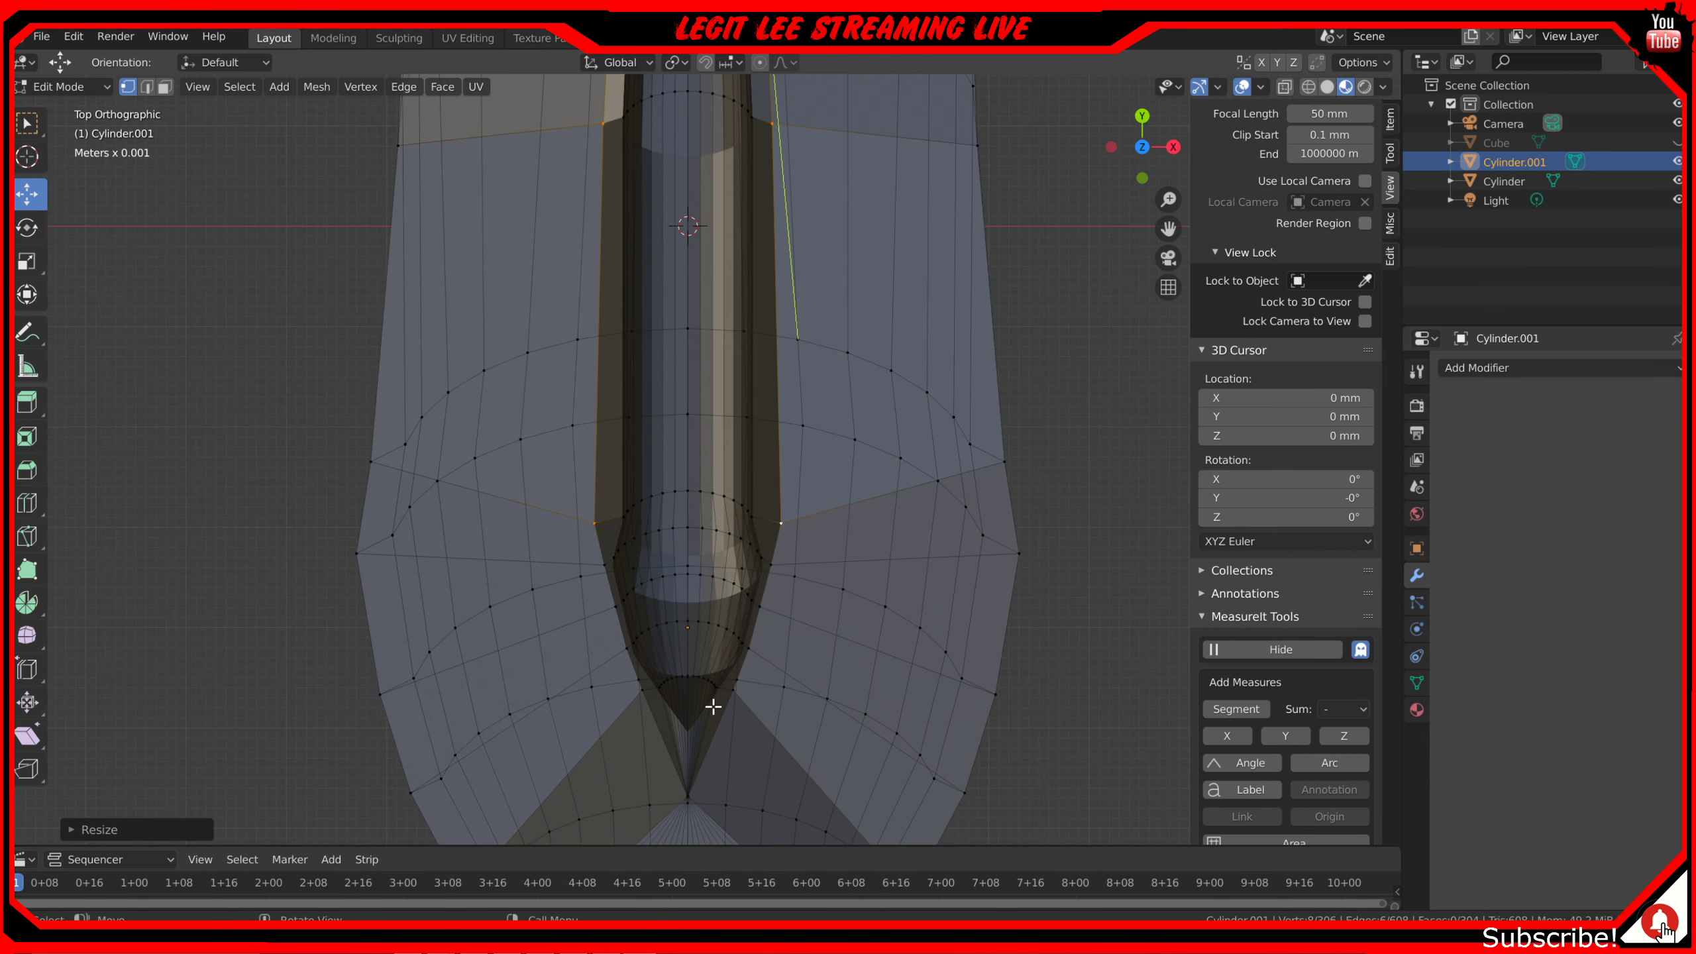
mouse_move(692, 792)
middle_mouse_down()
mouse_move(689, 742)
mouse_move(567, 674)
mouse_move(674, 561)
mouse_move(660, 628)
mouse_move(653, 558)
middle_mouse_up()
left_click(630, 654)
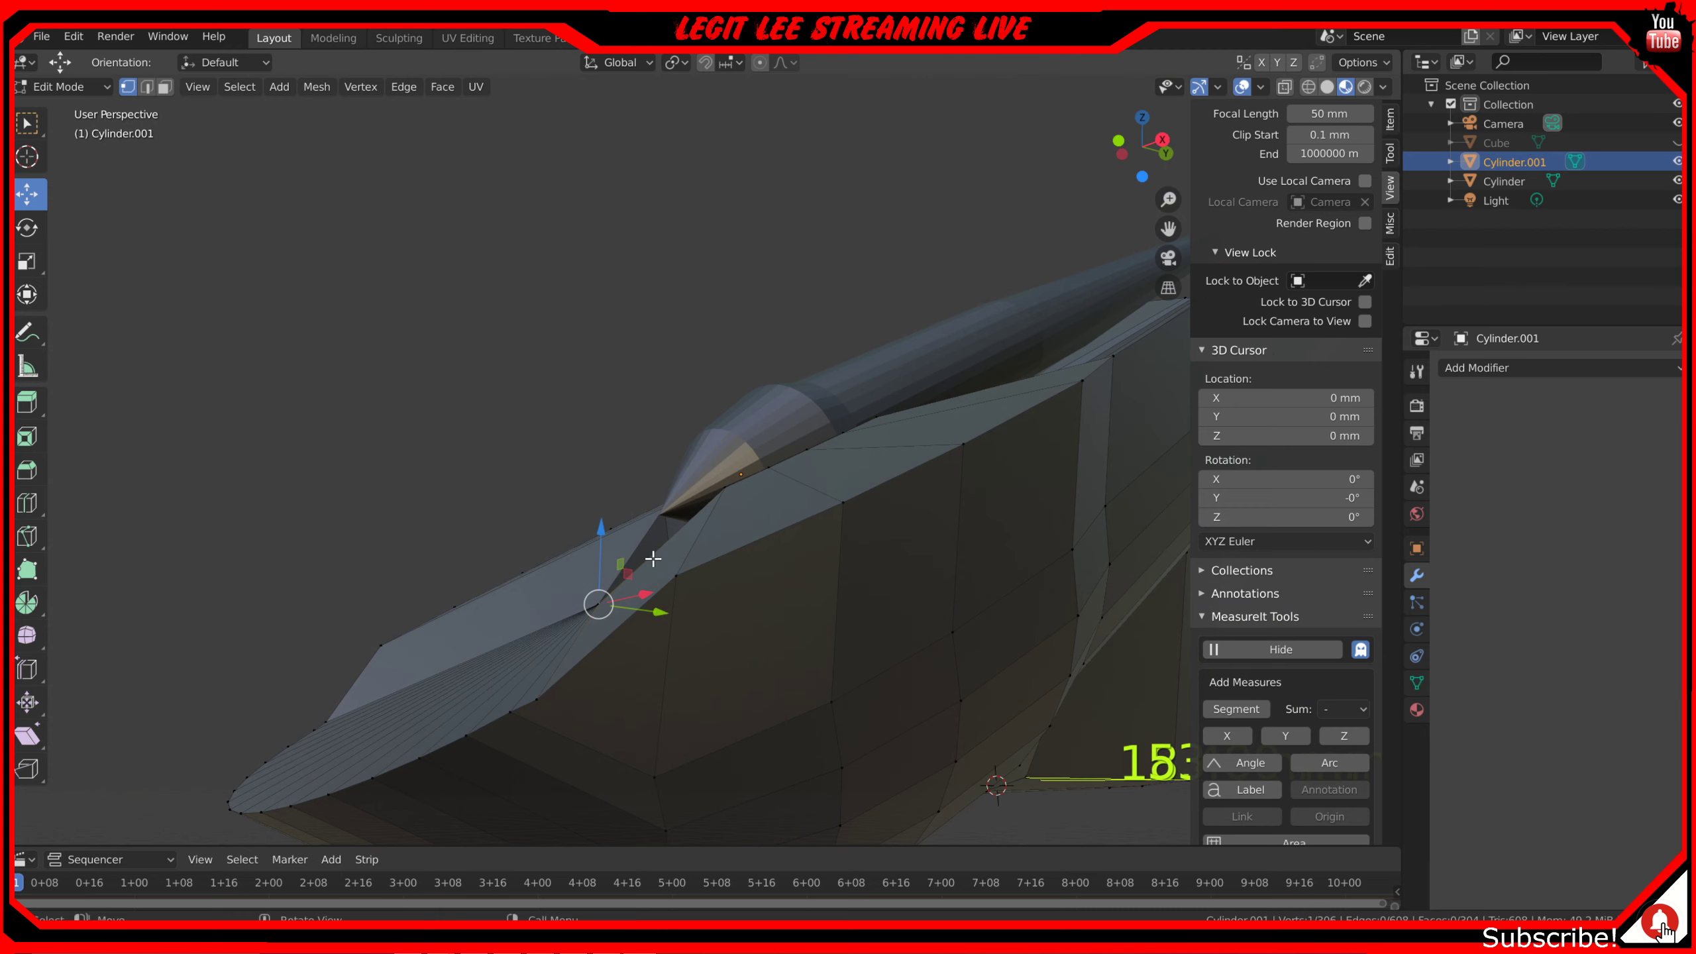
left_click_drag(601, 528, 591, 457)
middle_click_drag(601, 533, 678, 545)
key("ctrl+z")
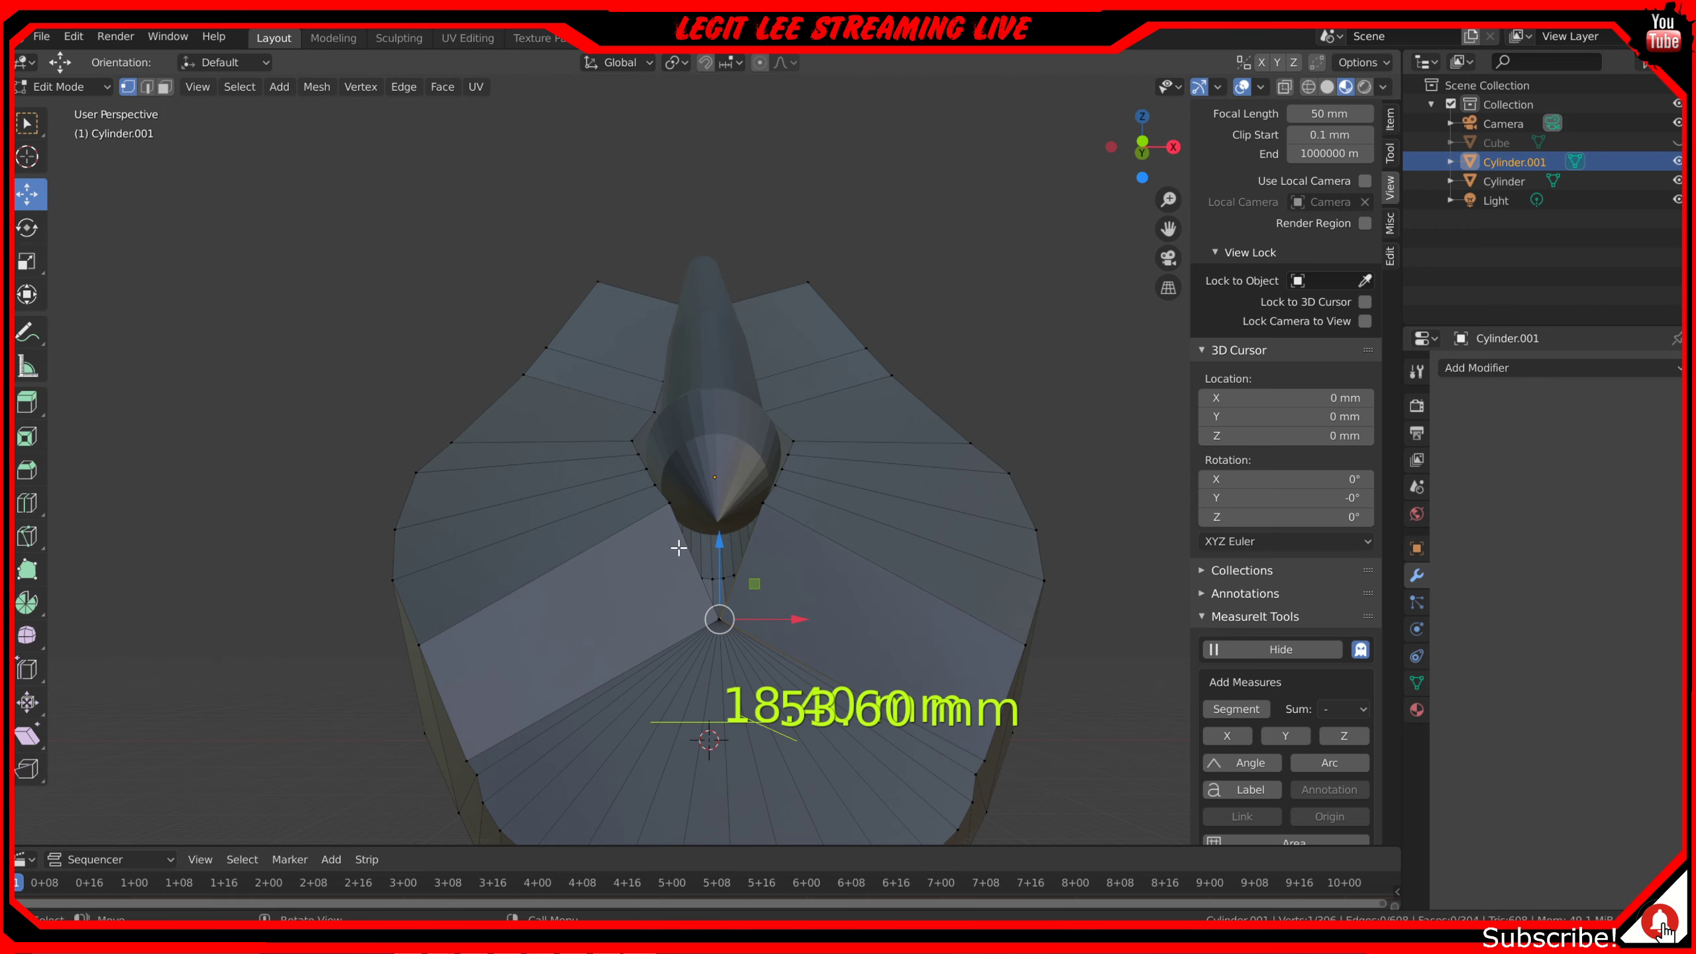
- Try to raise the box-selected vertices at the front tip of the pen groove along Z
scroll(718, 645, "up", 5)
middle_click_drag(739, 672, 724, 511, "shift")
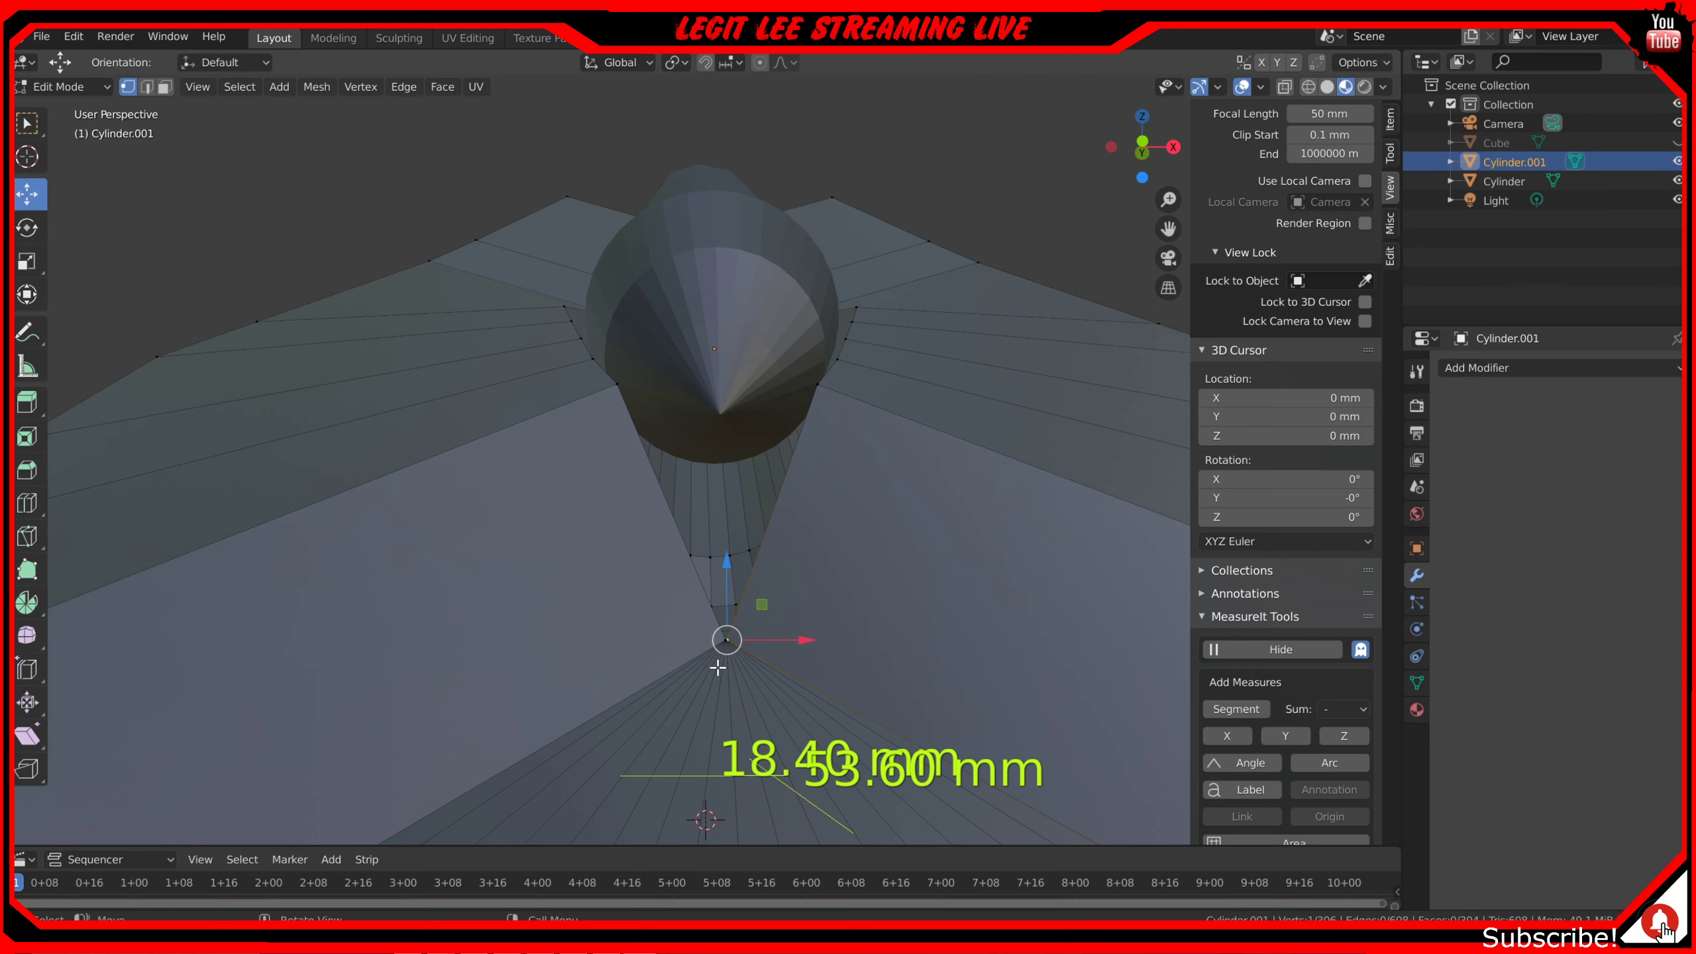
key("b")
left_click_drag(718, 636, 733, 646)
middle_click_drag(756, 635, 755, 686)
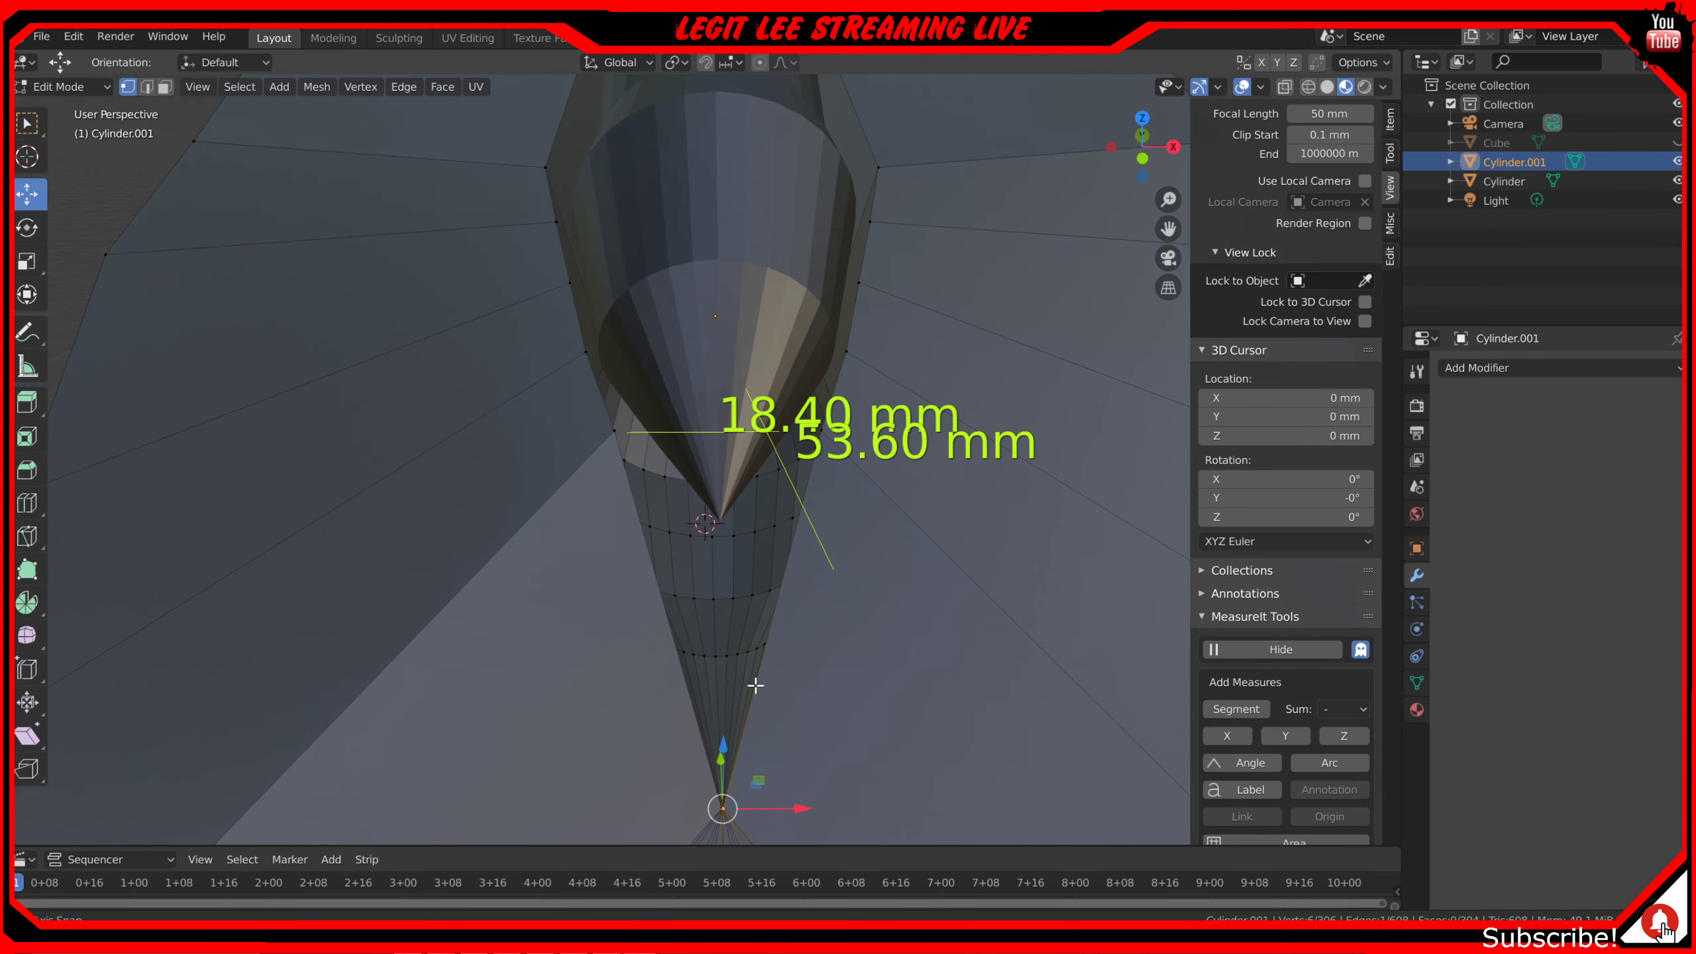
key("KP_1")
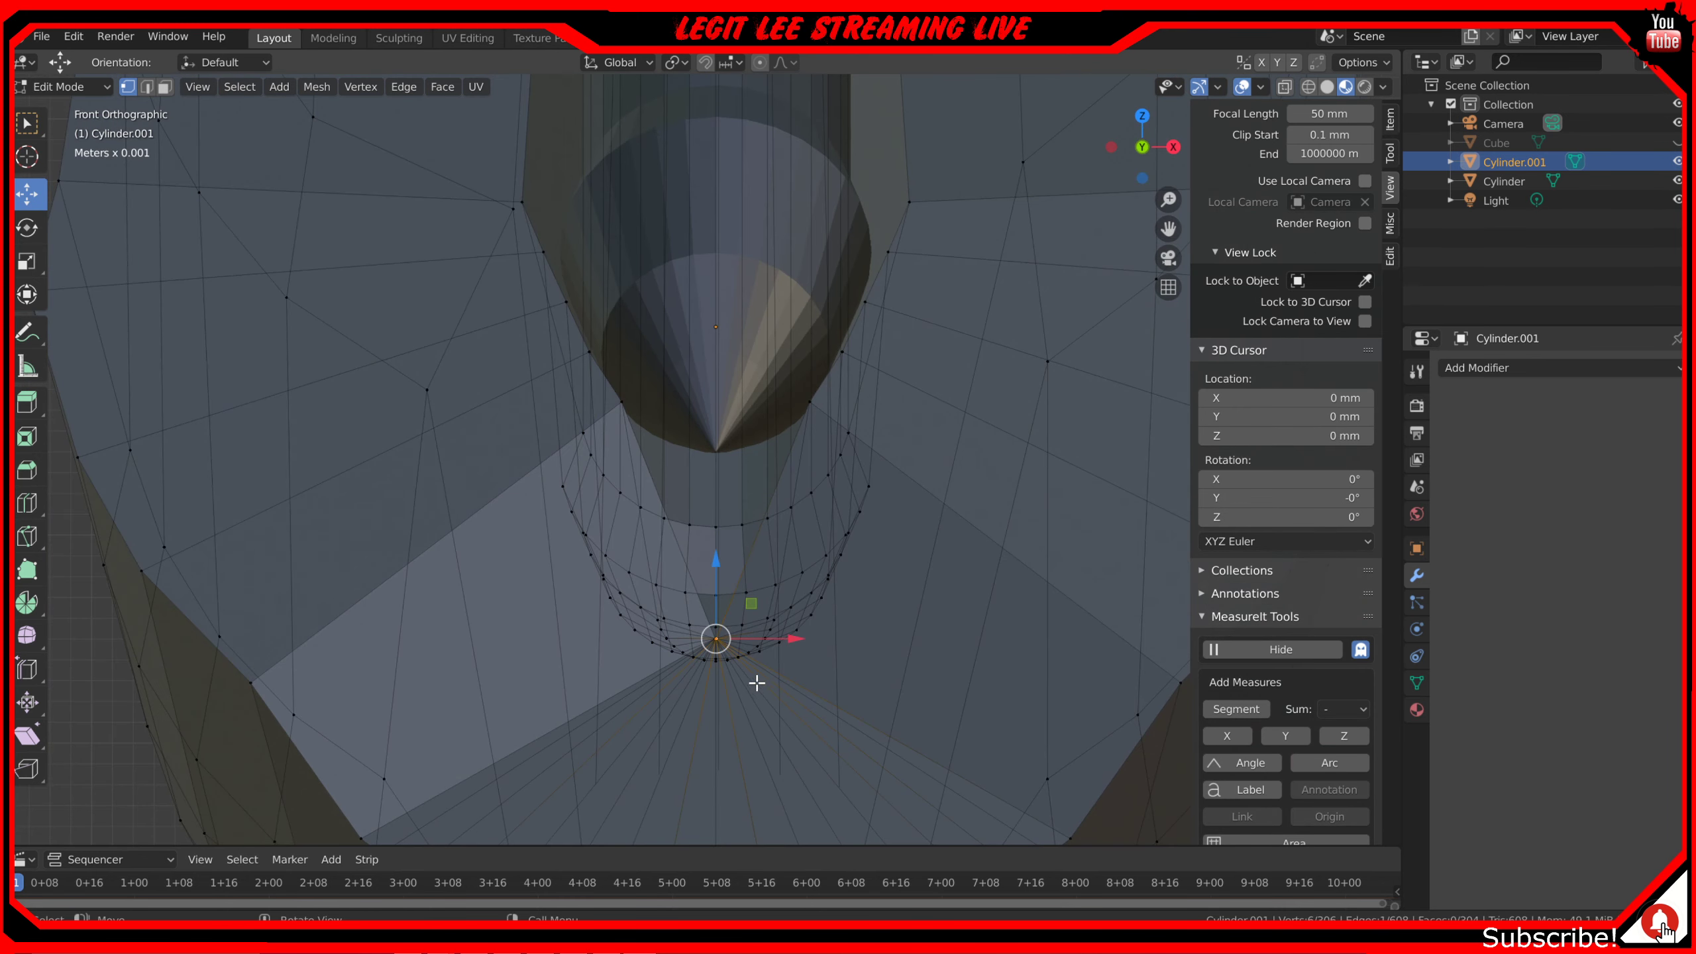
scroll(755, 685, "down", 2)
left_click_drag(710, 513, 702, 441)
middle_click_drag(702, 441, 818, 619)
middle_click_drag(874, 689, 822, 644)
- Raise the whole curved edge loop at the pen groove's front tip towards the pen's point and fine-tune its position
scroll(824, 653, "up", 2)
middle_click_drag(855, 728, 744, 428, "shift")
scroll(626, 683, "up", 2)
middle_click_drag(587, 710, 679, 521, "shift")
scroll(682, 582, "up", 2)
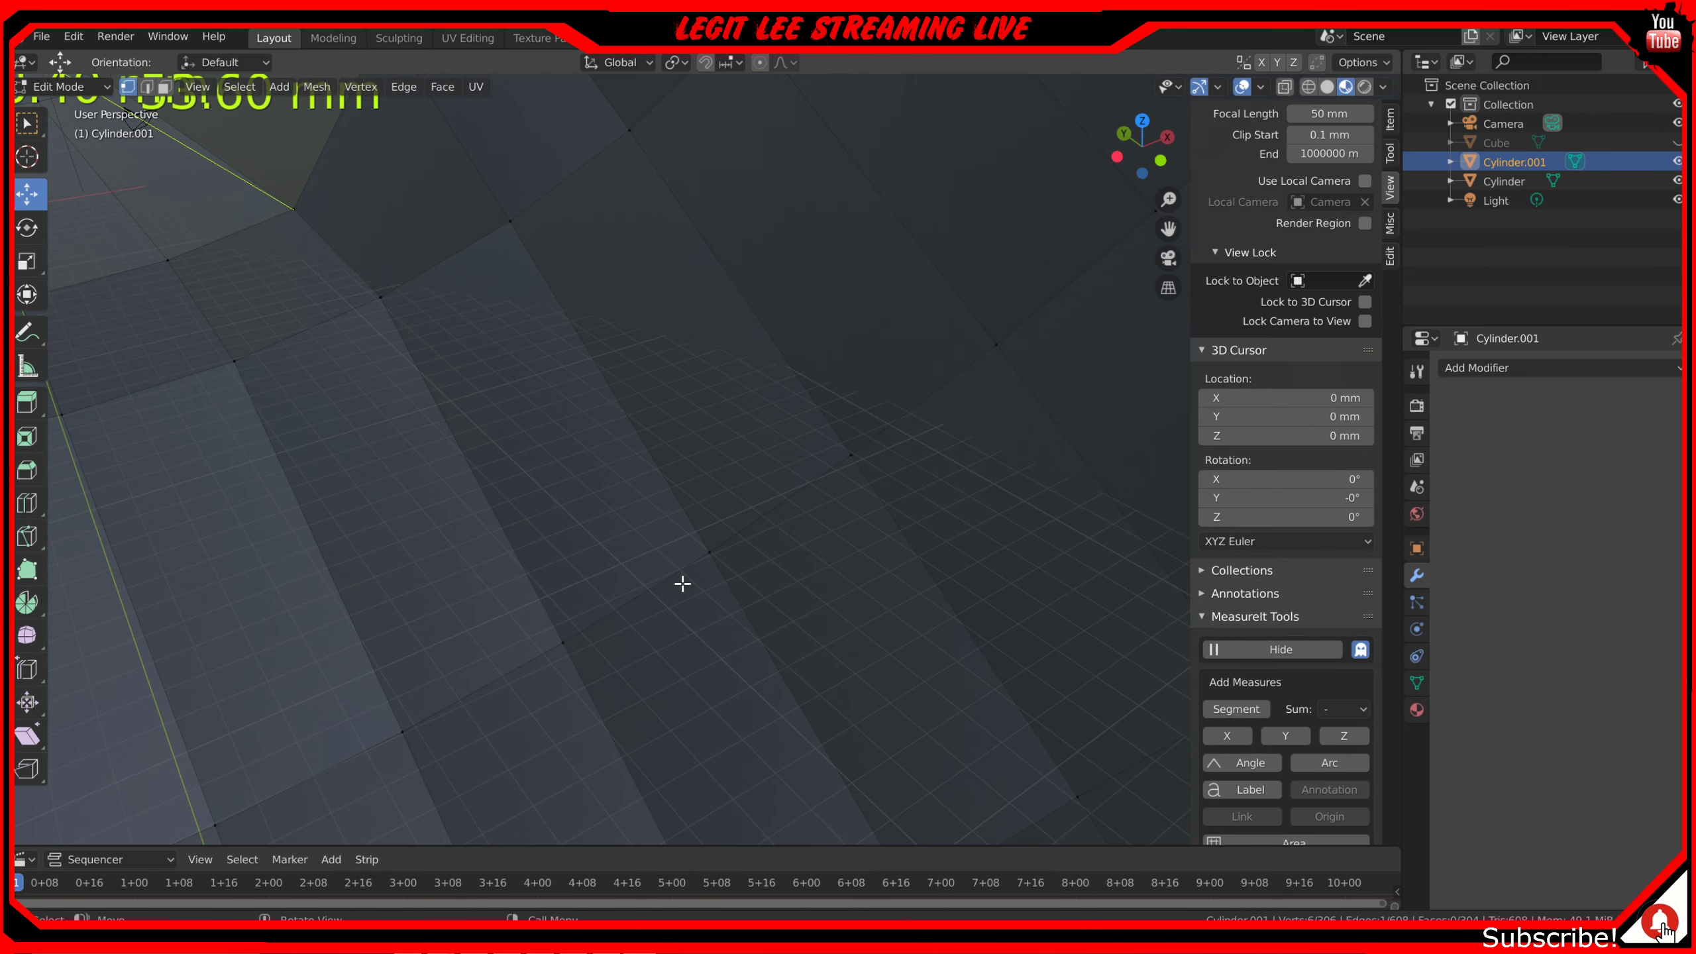
scroll(646, 649, "down", 1)
scroll(636, 599, "down", 5)
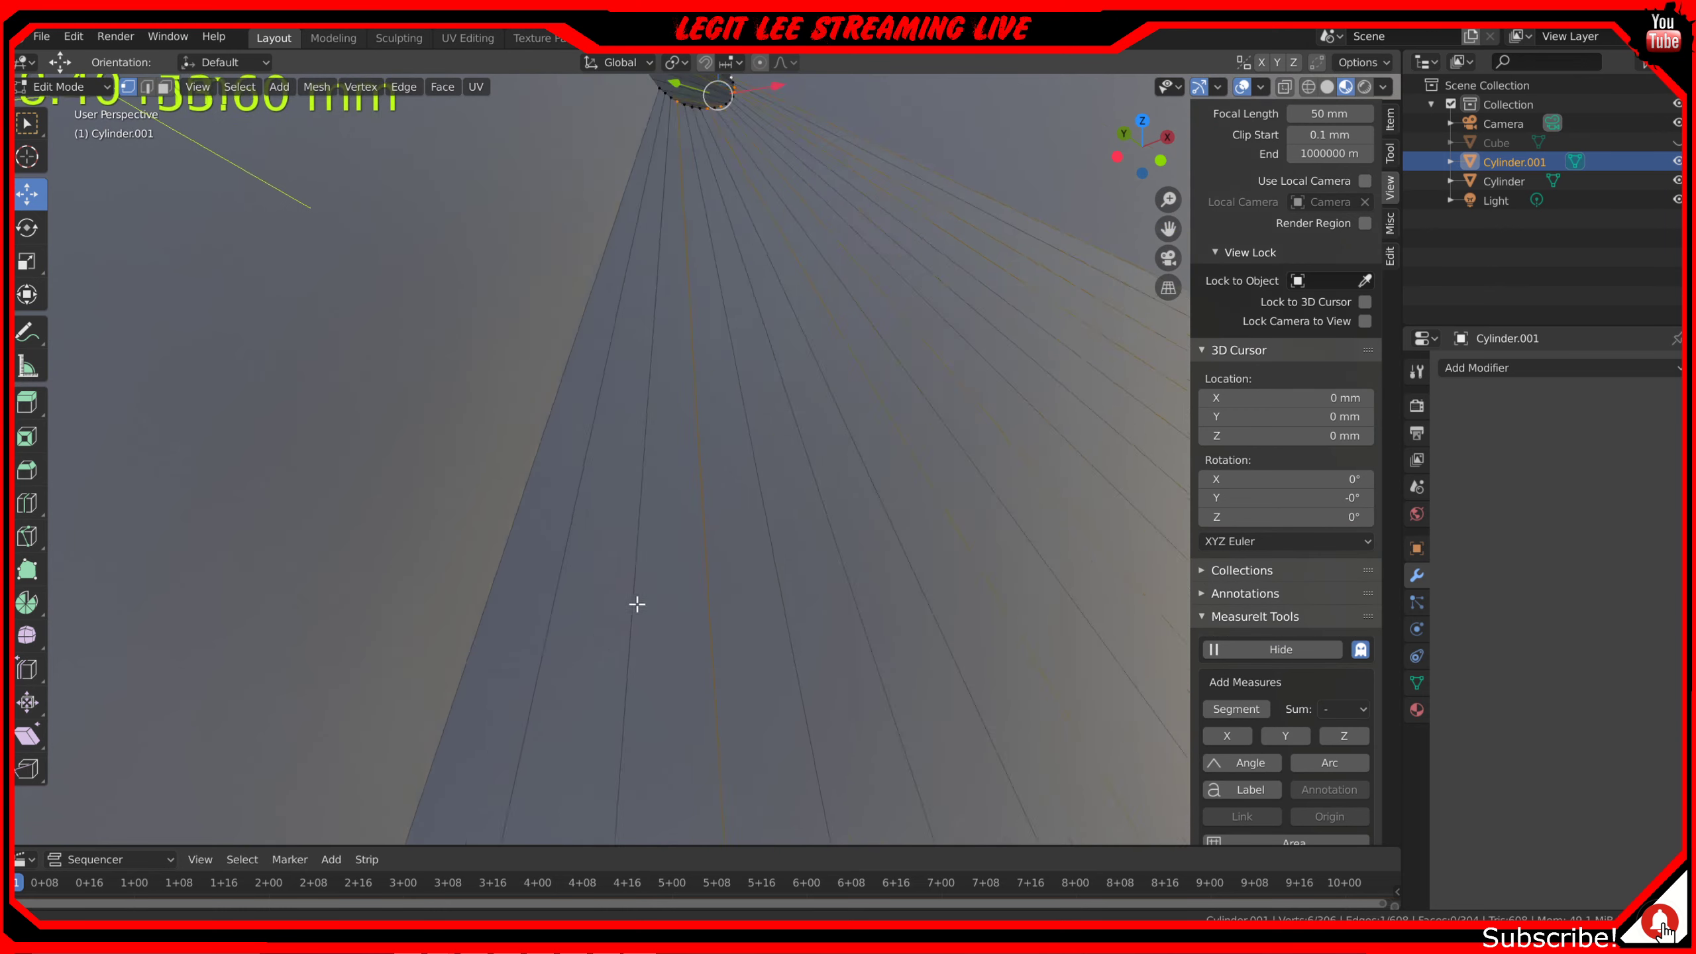
scroll(575, 536, "up", 2)
scroll(575, 536, "down", 2)
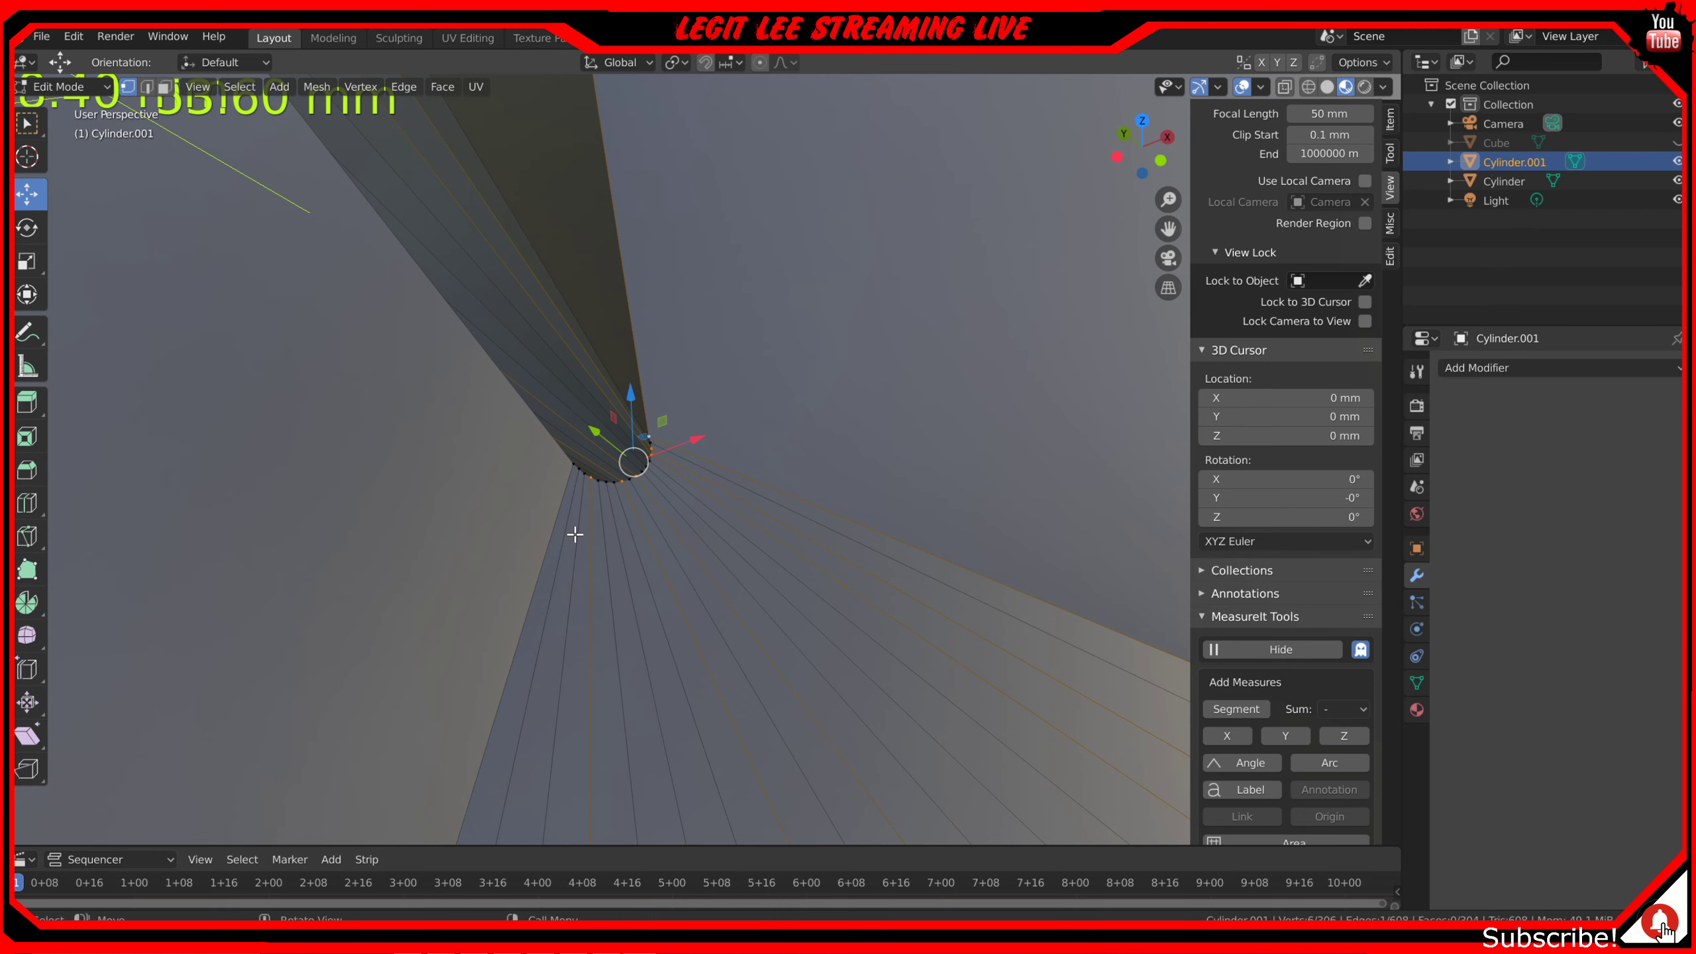
scroll(575, 535, "up", 5)
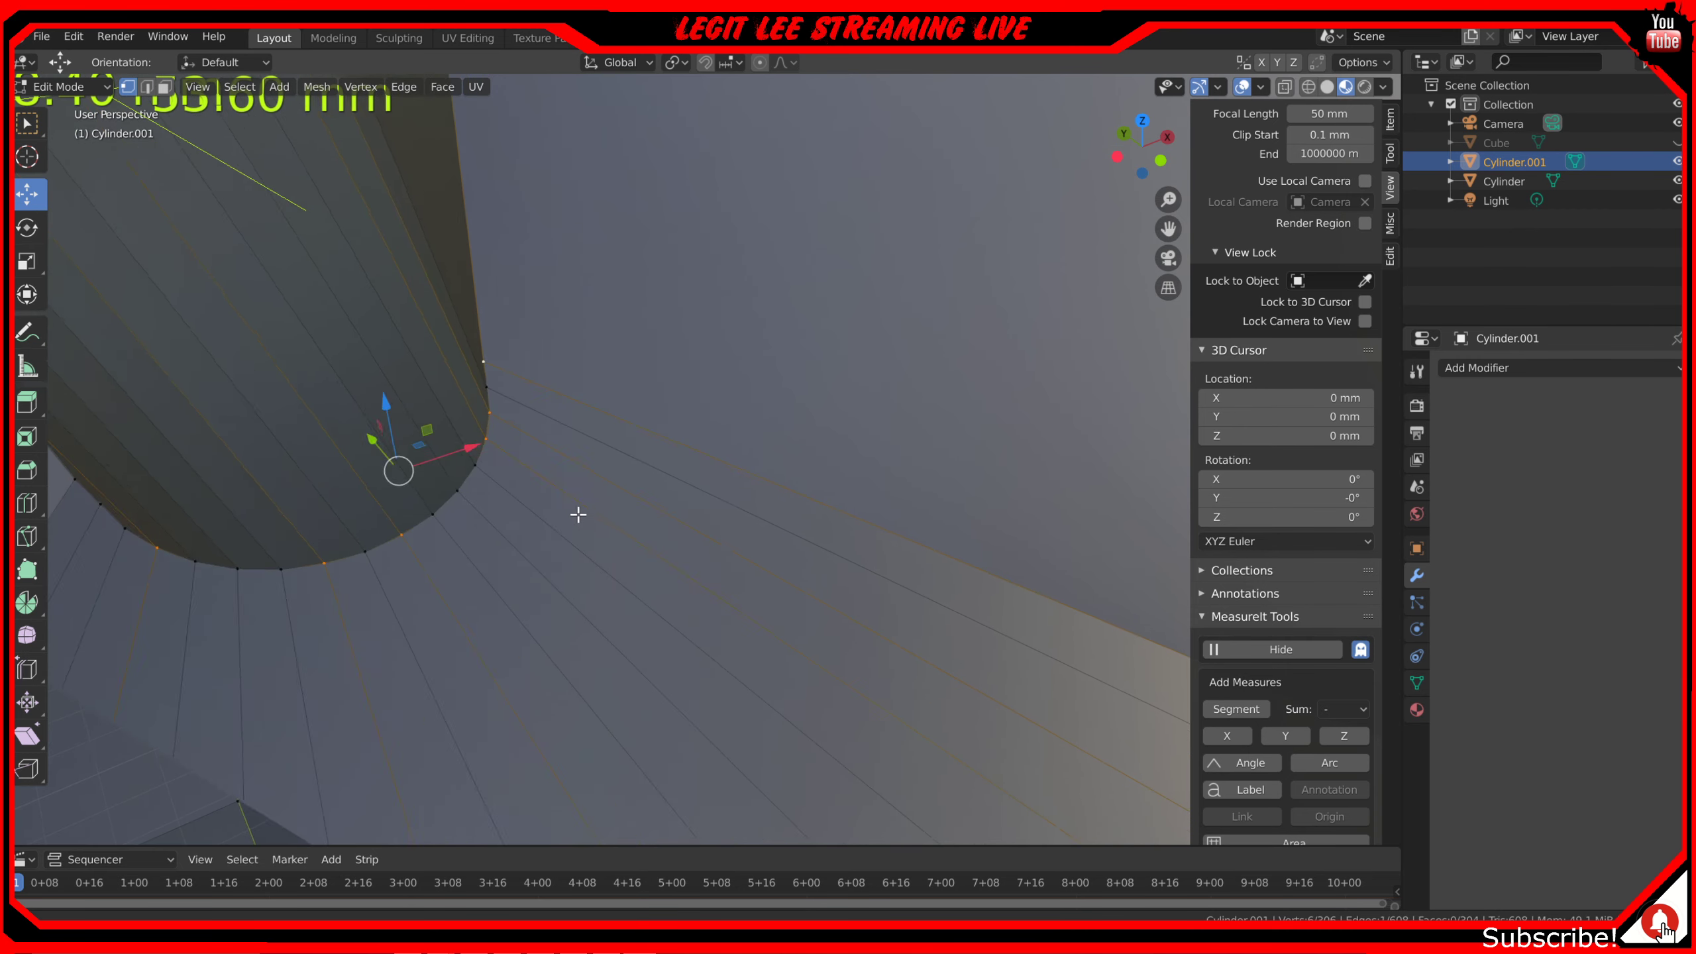
scroll(578, 514, "down", 5)
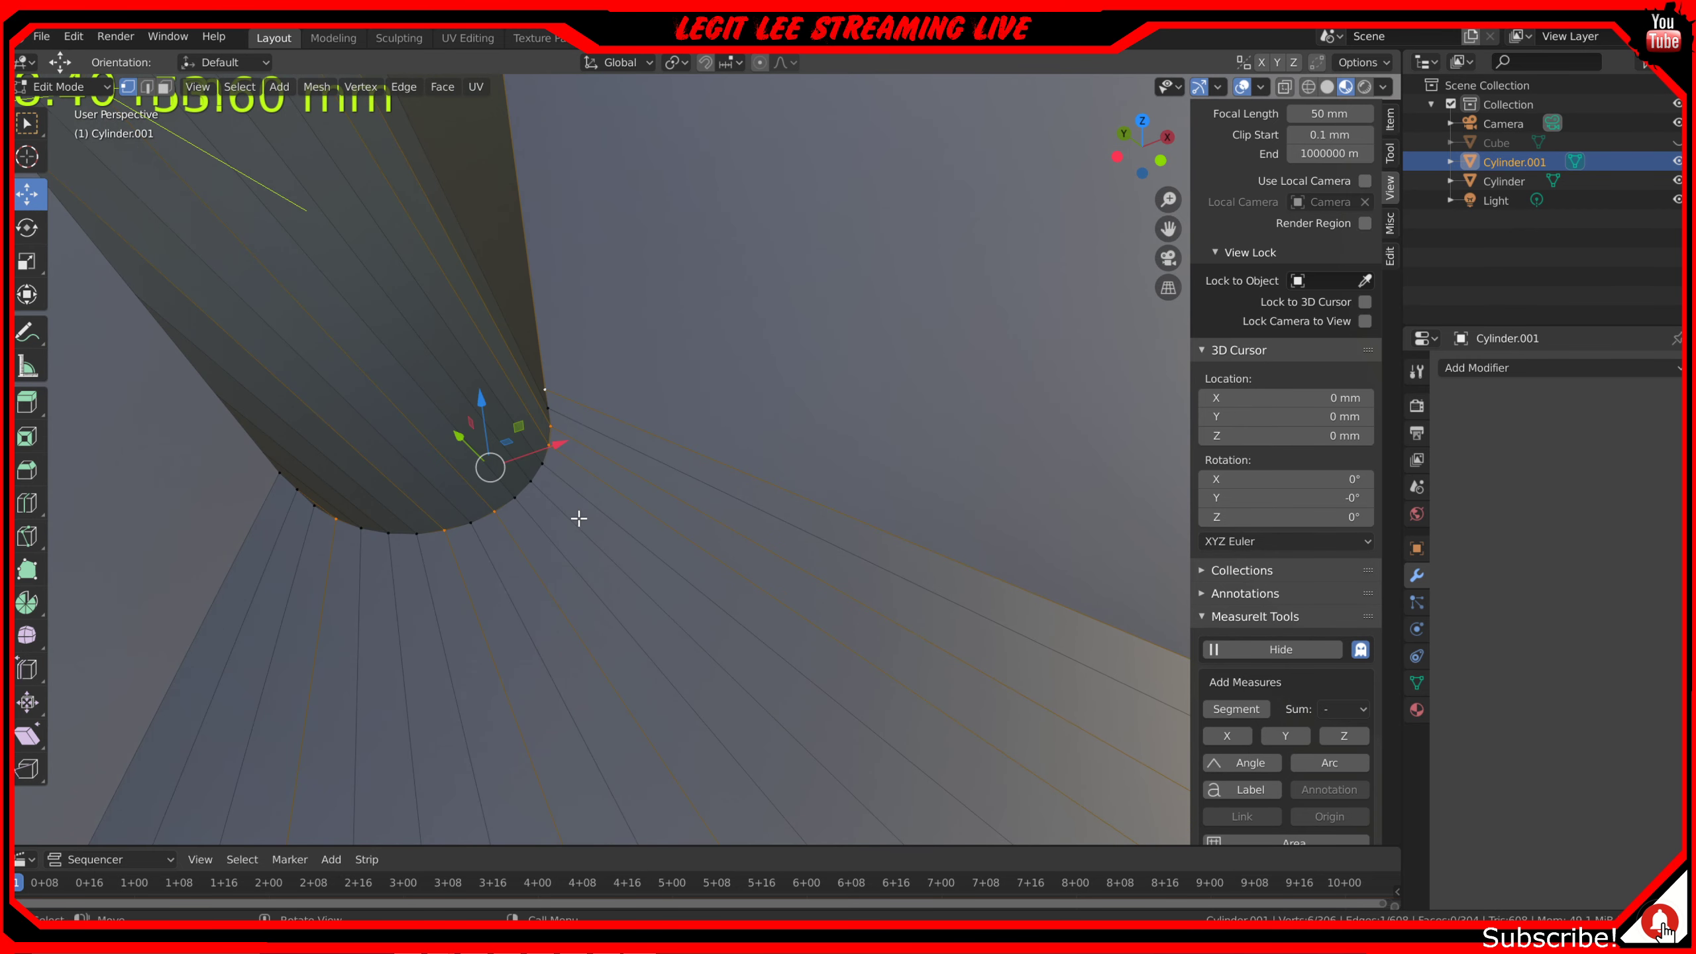
left_click(294, 497, "alt")
left_click(327, 516, "alt")
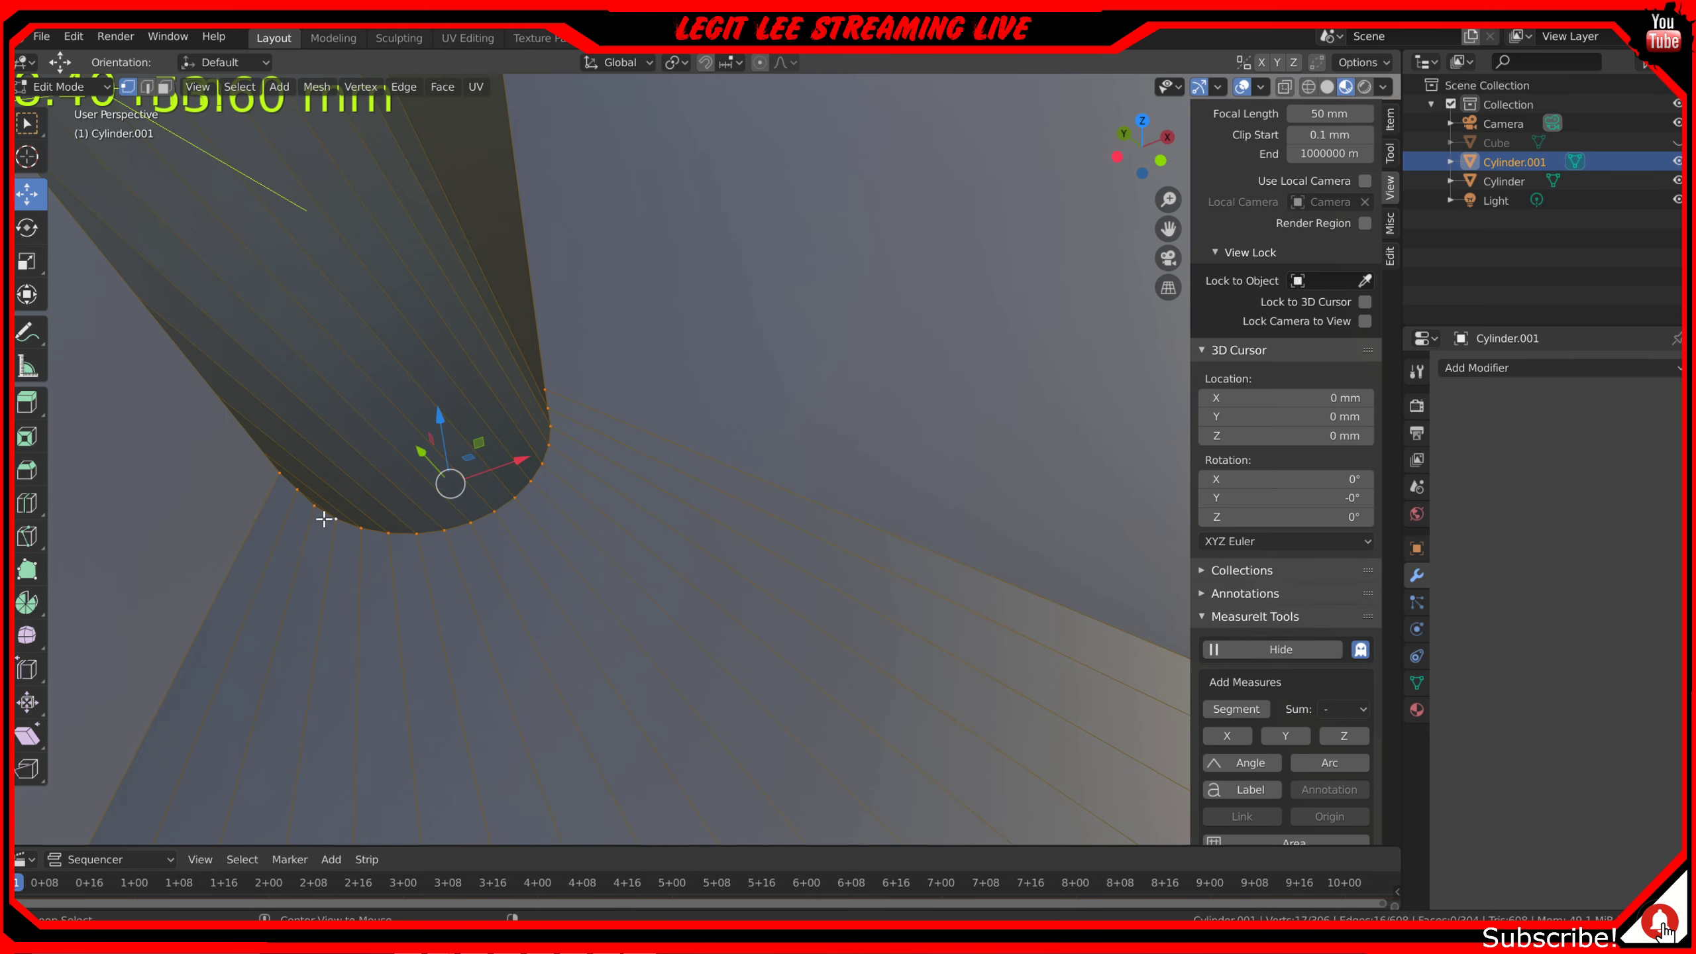
scroll(327, 516, "down", 5)
scroll(587, 510, "up", 5)
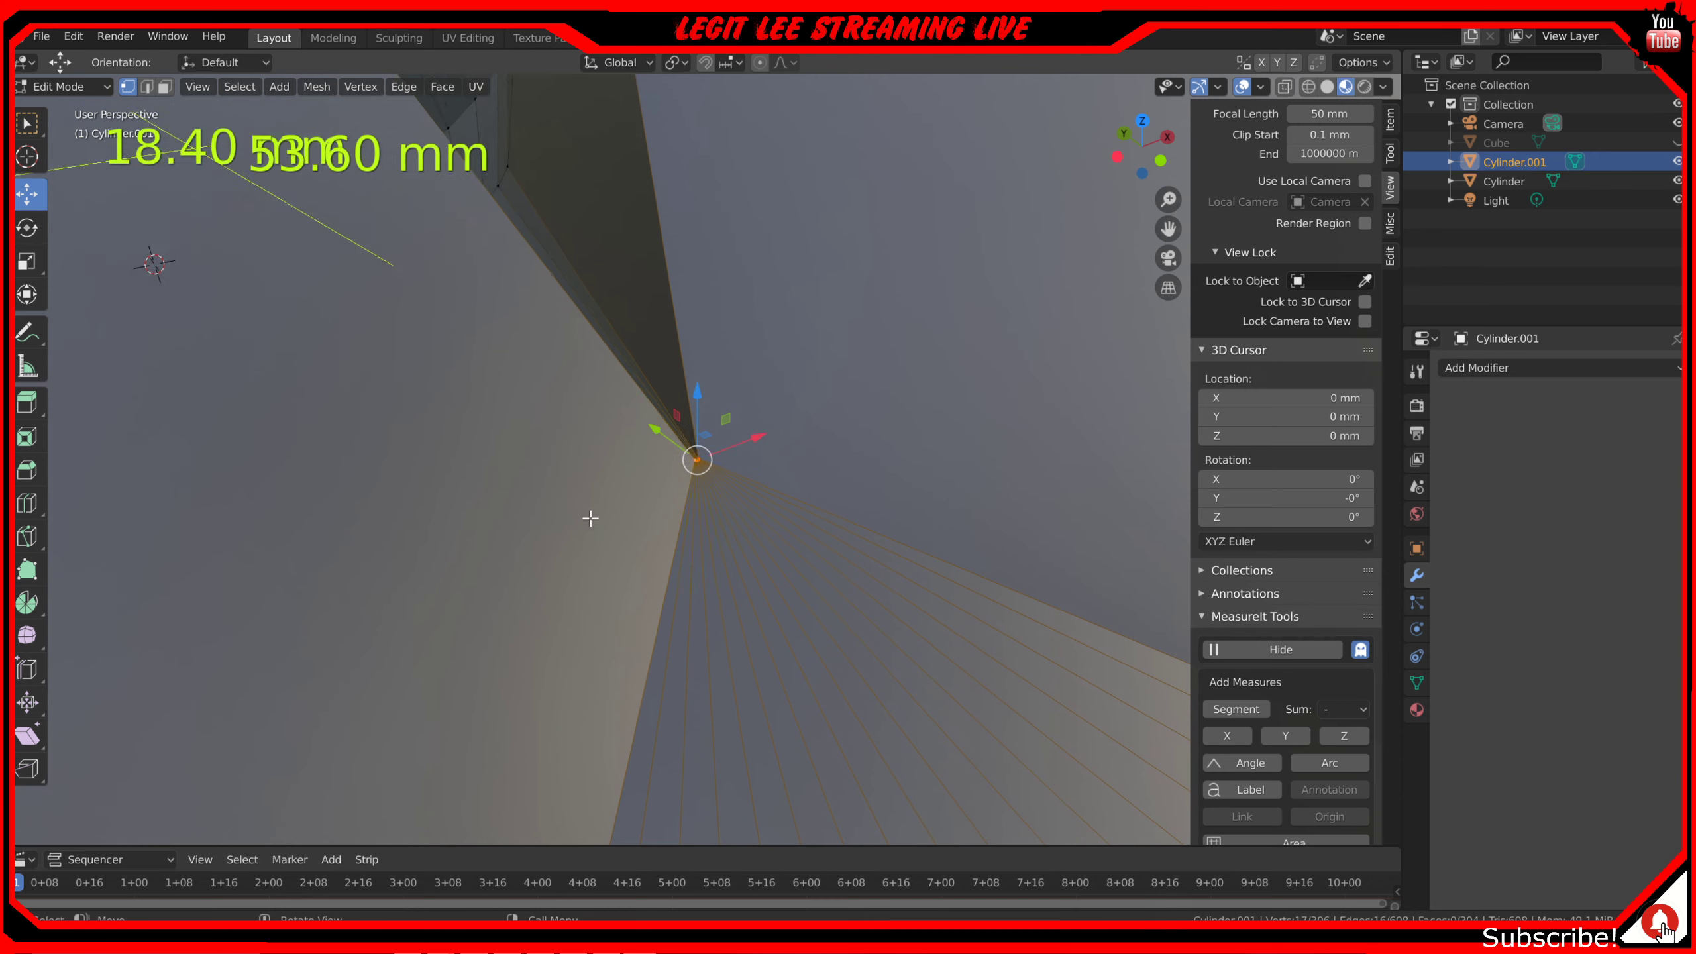
middle_click_drag(695, 512, 640, 495)
key("KP_1")
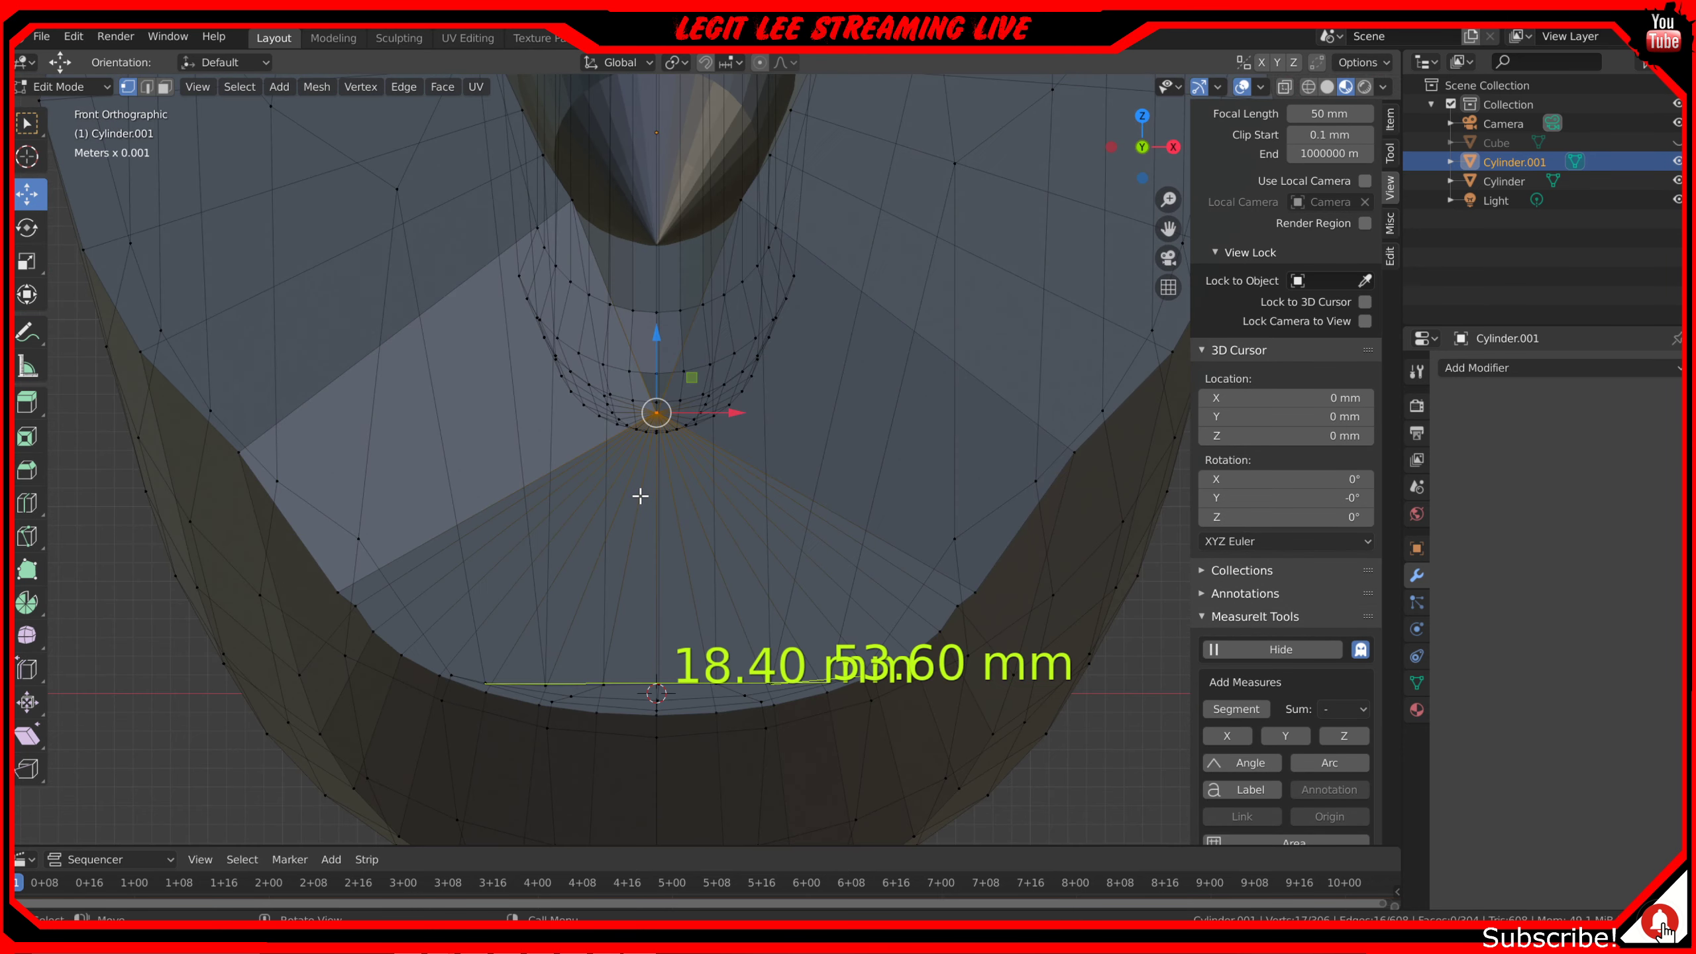
left_click_drag(655, 340, 638, 165)
middle_click_drag(638, 166, 587, 258)
mouse_move(725, 300)
left_mouse_down()
mouse_move(700, 311)
mouse_move(713, 304)
left_mouse_up()
left_click_drag(634, 237, 650, 271)
middle_click_drag(650, 271, 772, 265)
middle_click_drag(711, 329, 773, 280)
middle_click_drag(876, 287, 787, 284)
- Delete both MeasureIt segment measurements from the pen holder mesh
scroll(798, 284, "down", 6)
middle_click_drag(942, 381, 752, 582, "shift")
scroll(752, 581, "down", 1)
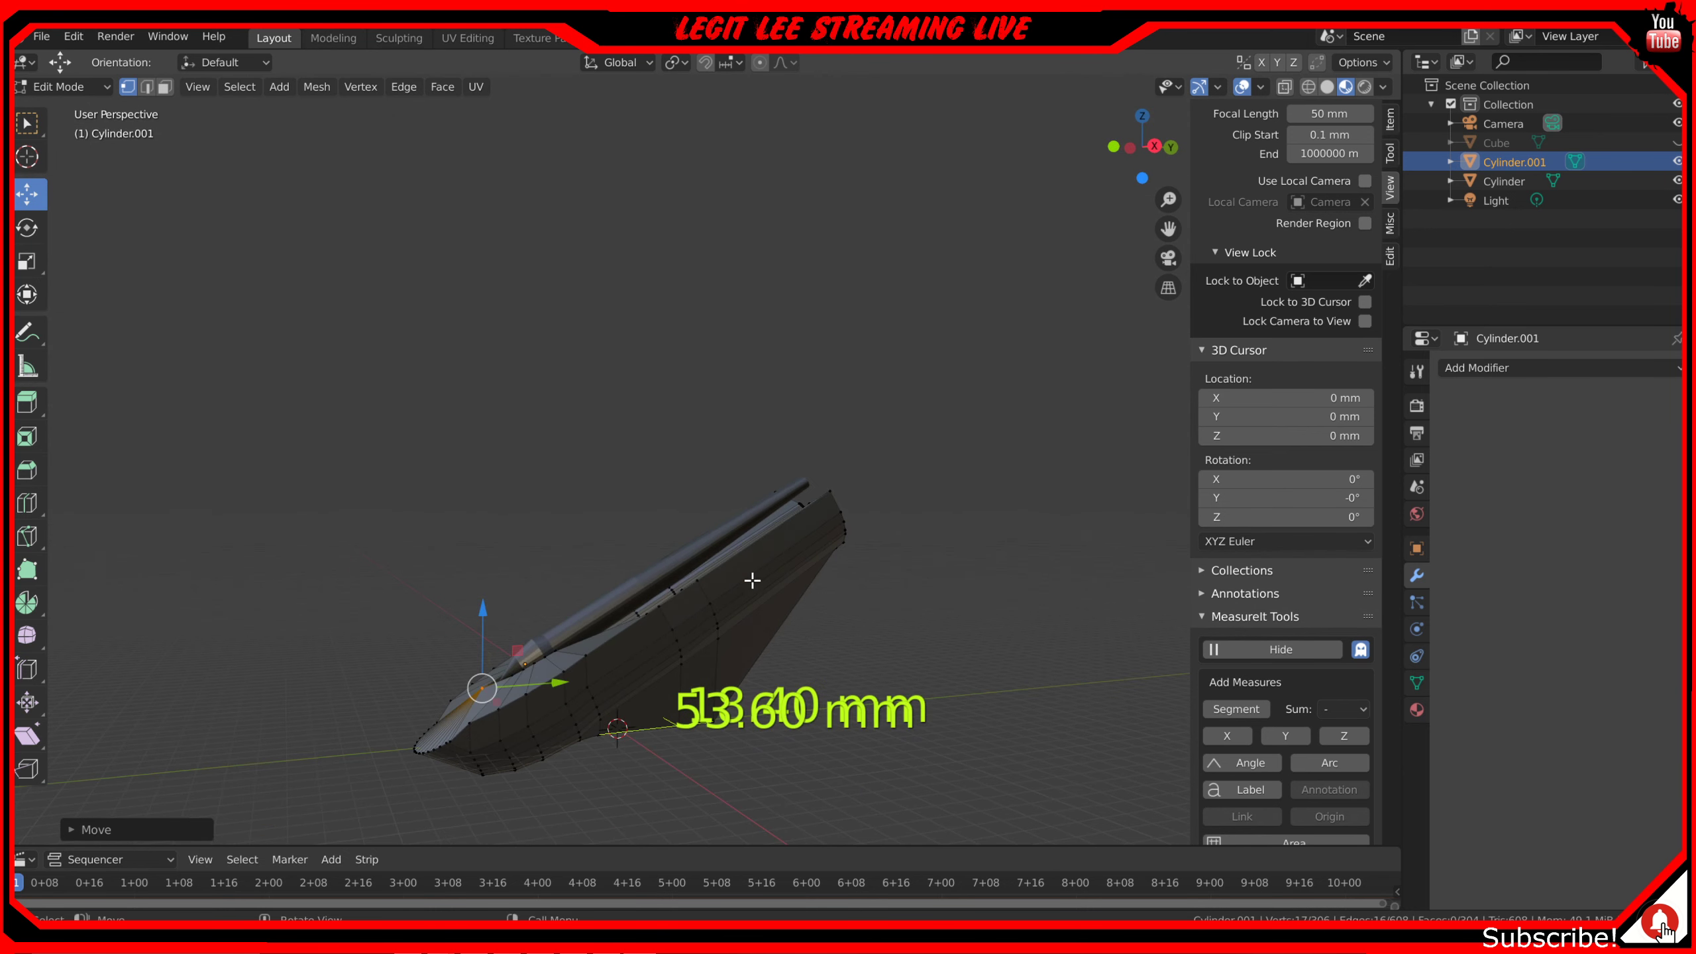
middle_click_drag(489, 619, 526, 594)
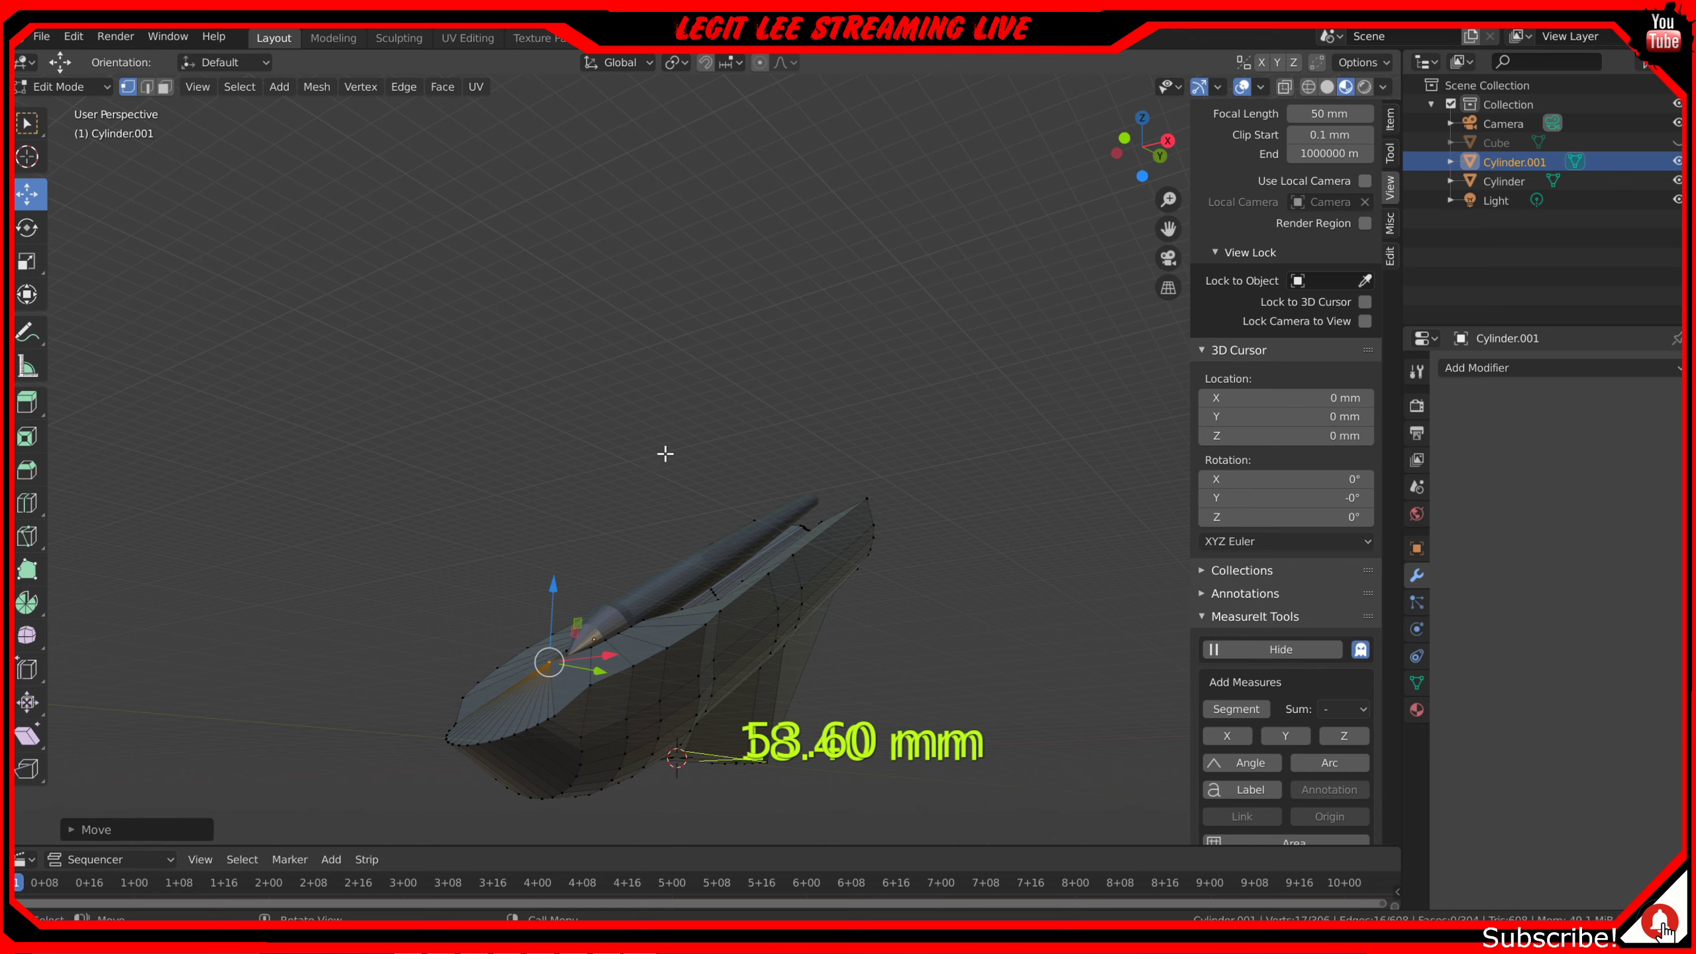
scroll(1269, 641, "down", 10)
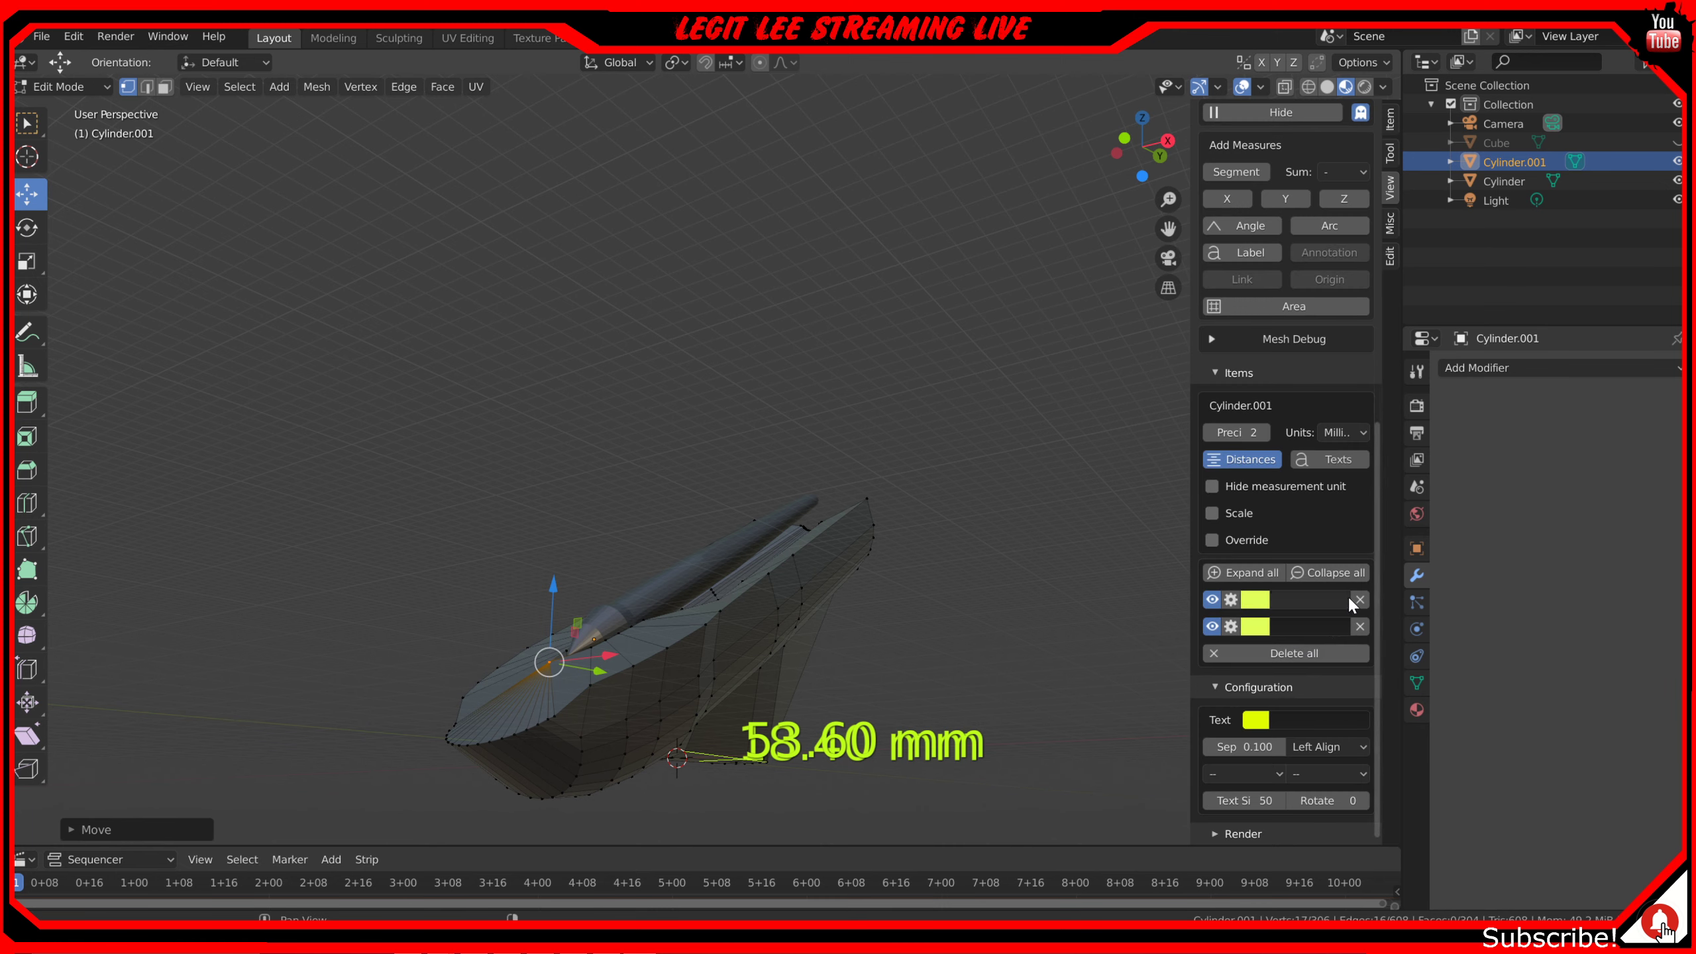
left_click(1347, 598)
left_click(1358, 604)
left_click(1358, 603)
left_click(1358, 628)
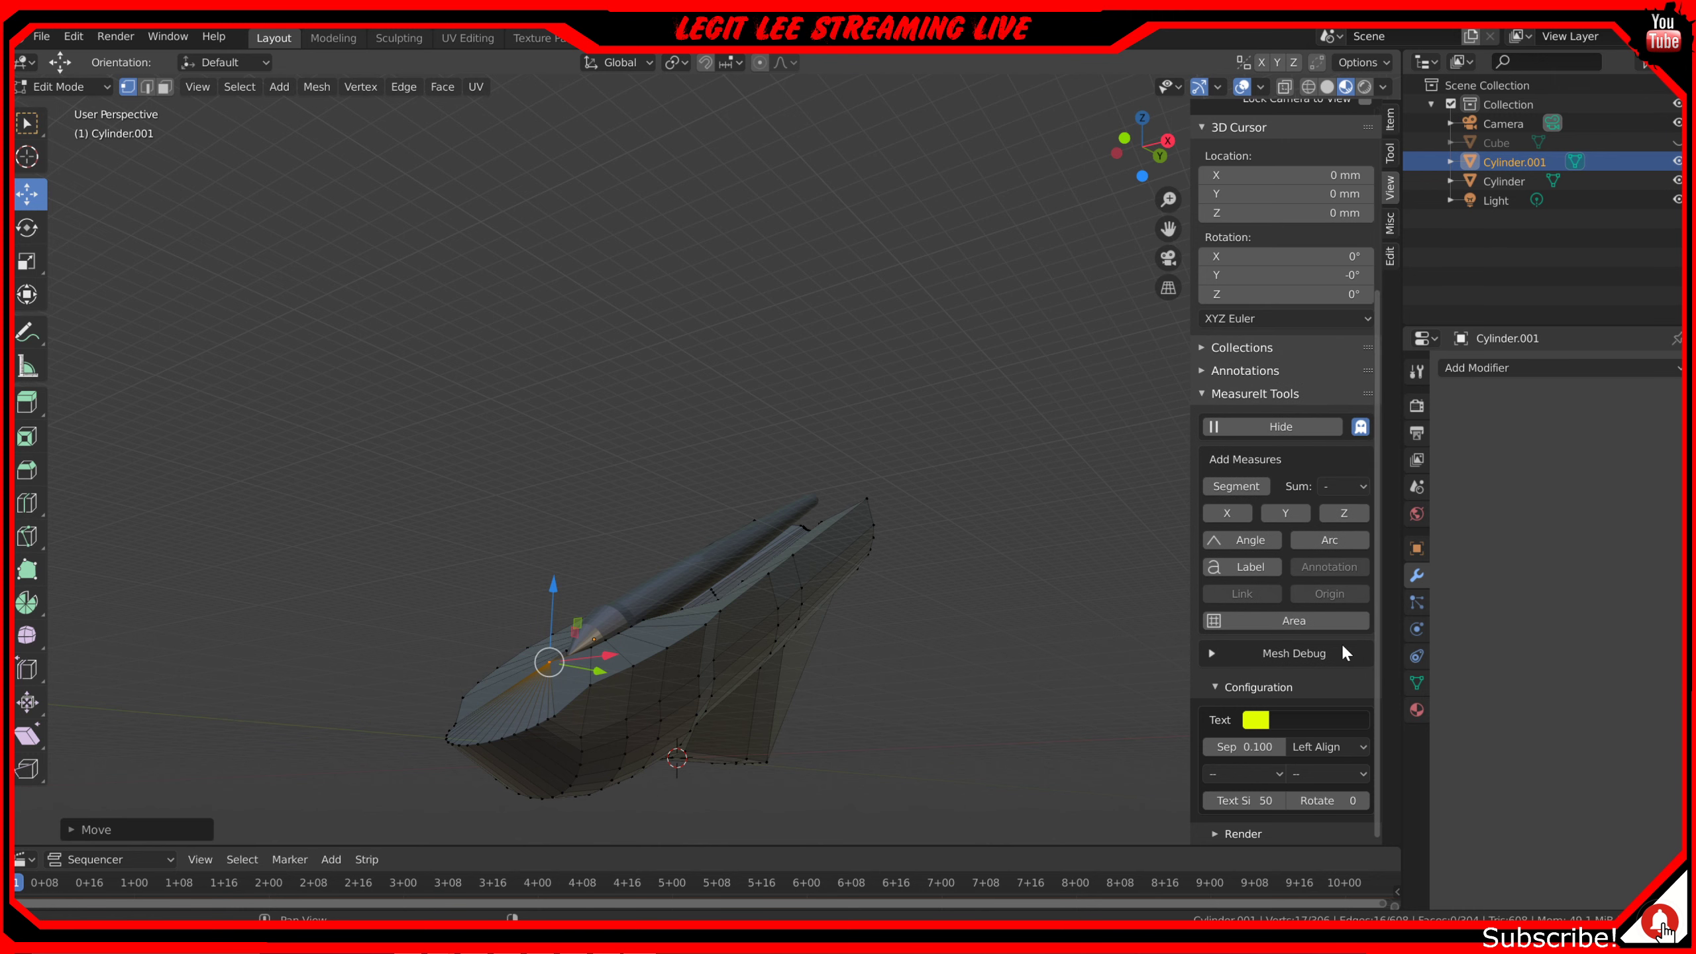
- Return to Object Mode and unhide the hidden Cube object at the holder's base
key("Tab")
middle_click_drag(814, 748, 732, 761)
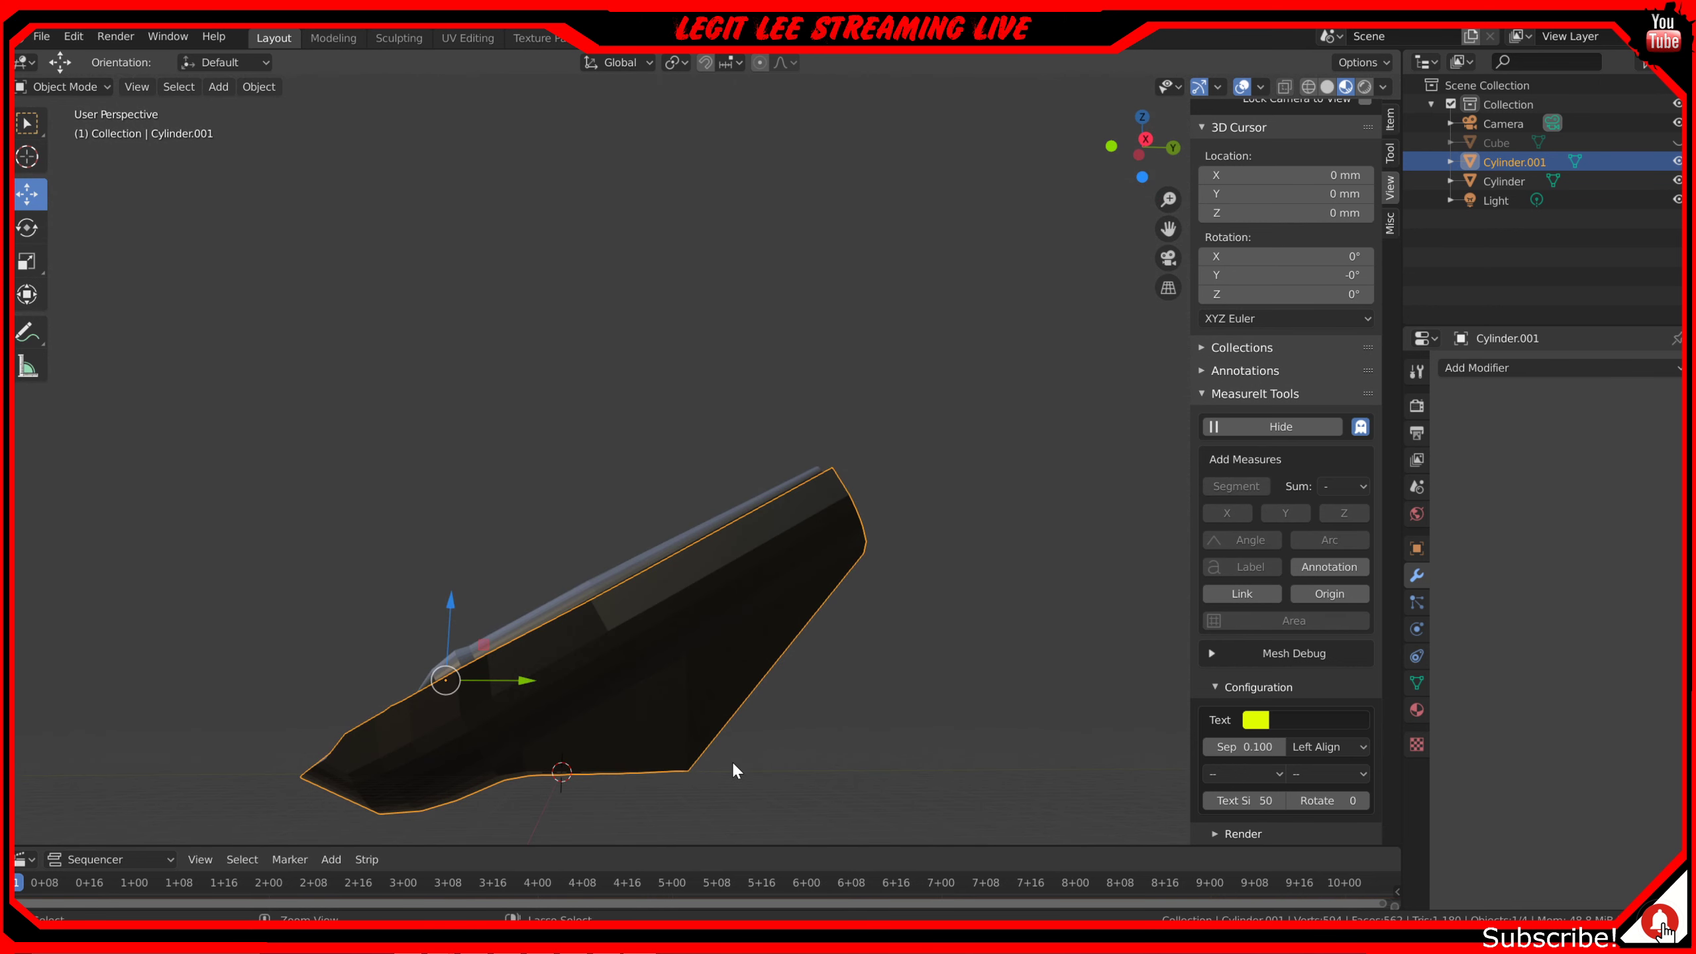
key("alt+h")
scroll(703, 777, "up", 2)
middle_click_drag(702, 779, 731, 519, "shift")
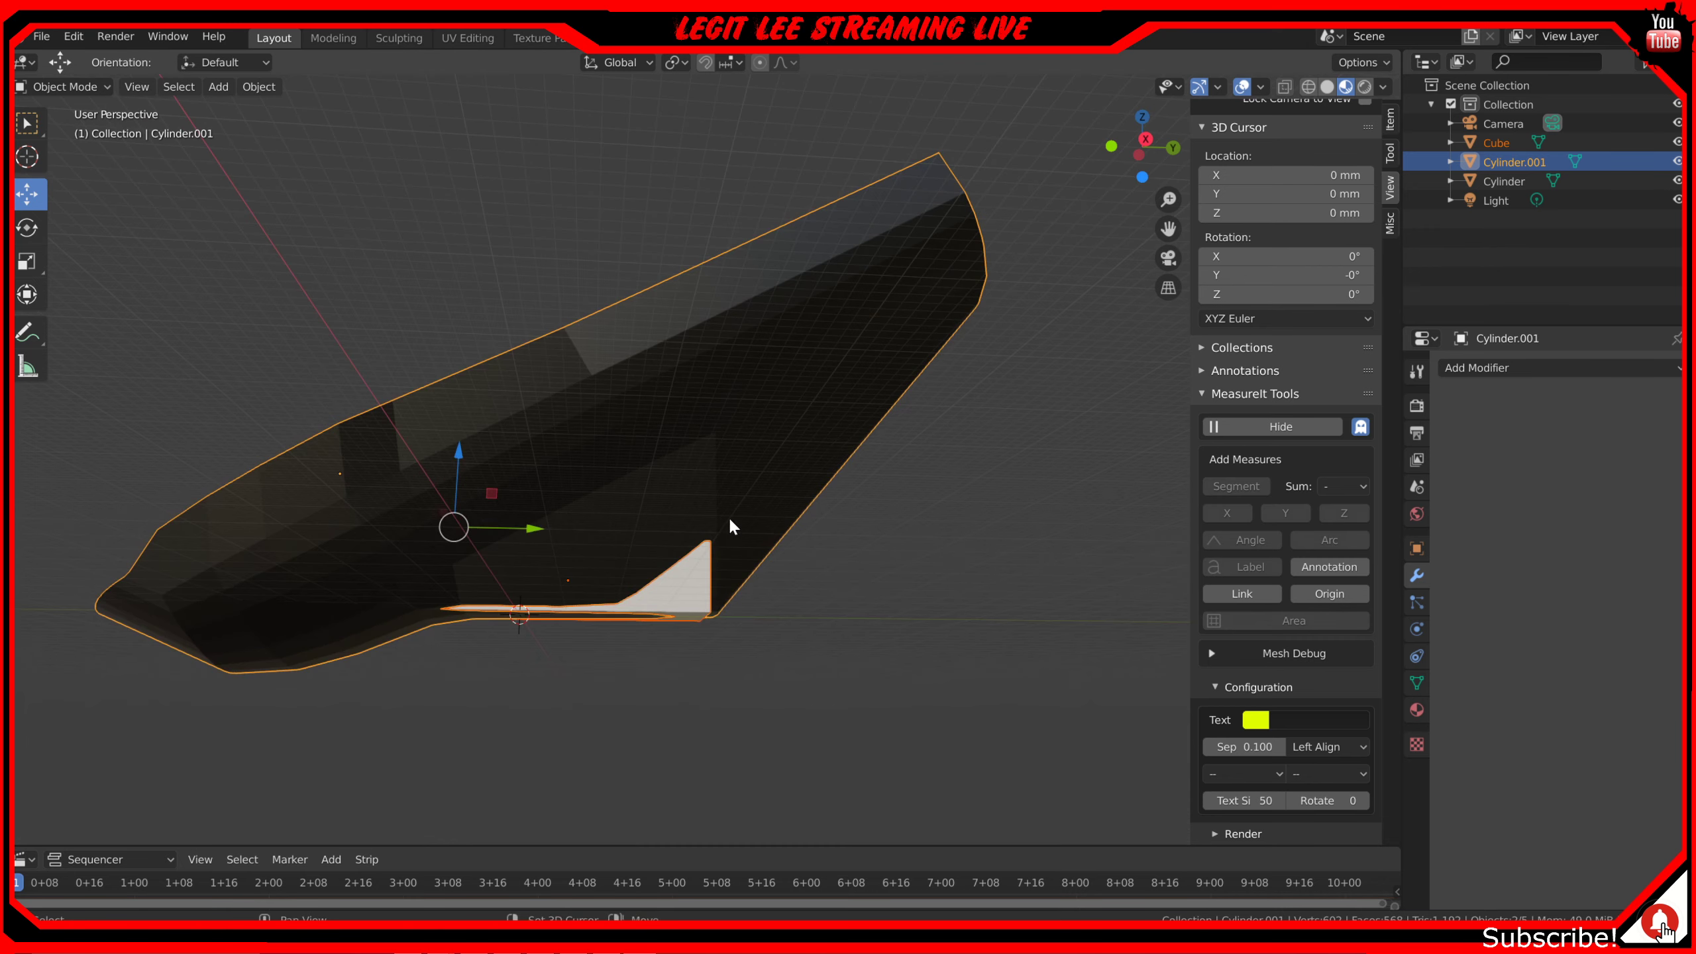
key("KP_3")
scroll(610, 644, "up", 4)
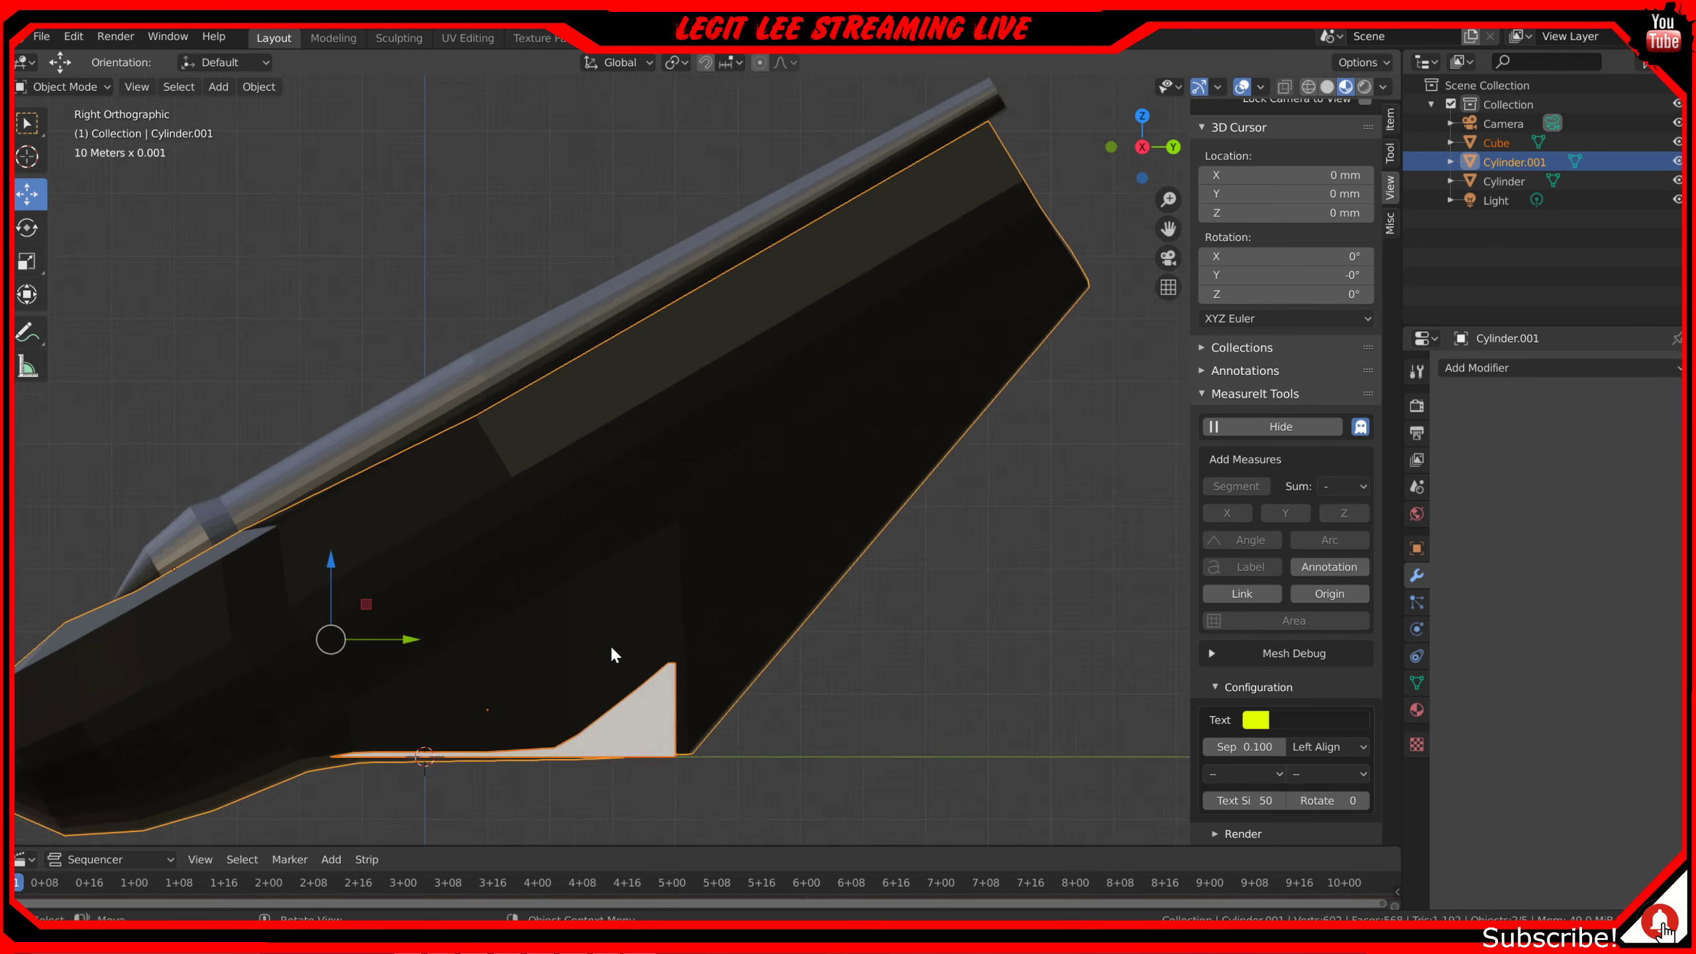
- Delete the Cube object under the holder and check the base in the right side view
middle_click_drag(579, 708, 578, 654)
left_click(585, 640)
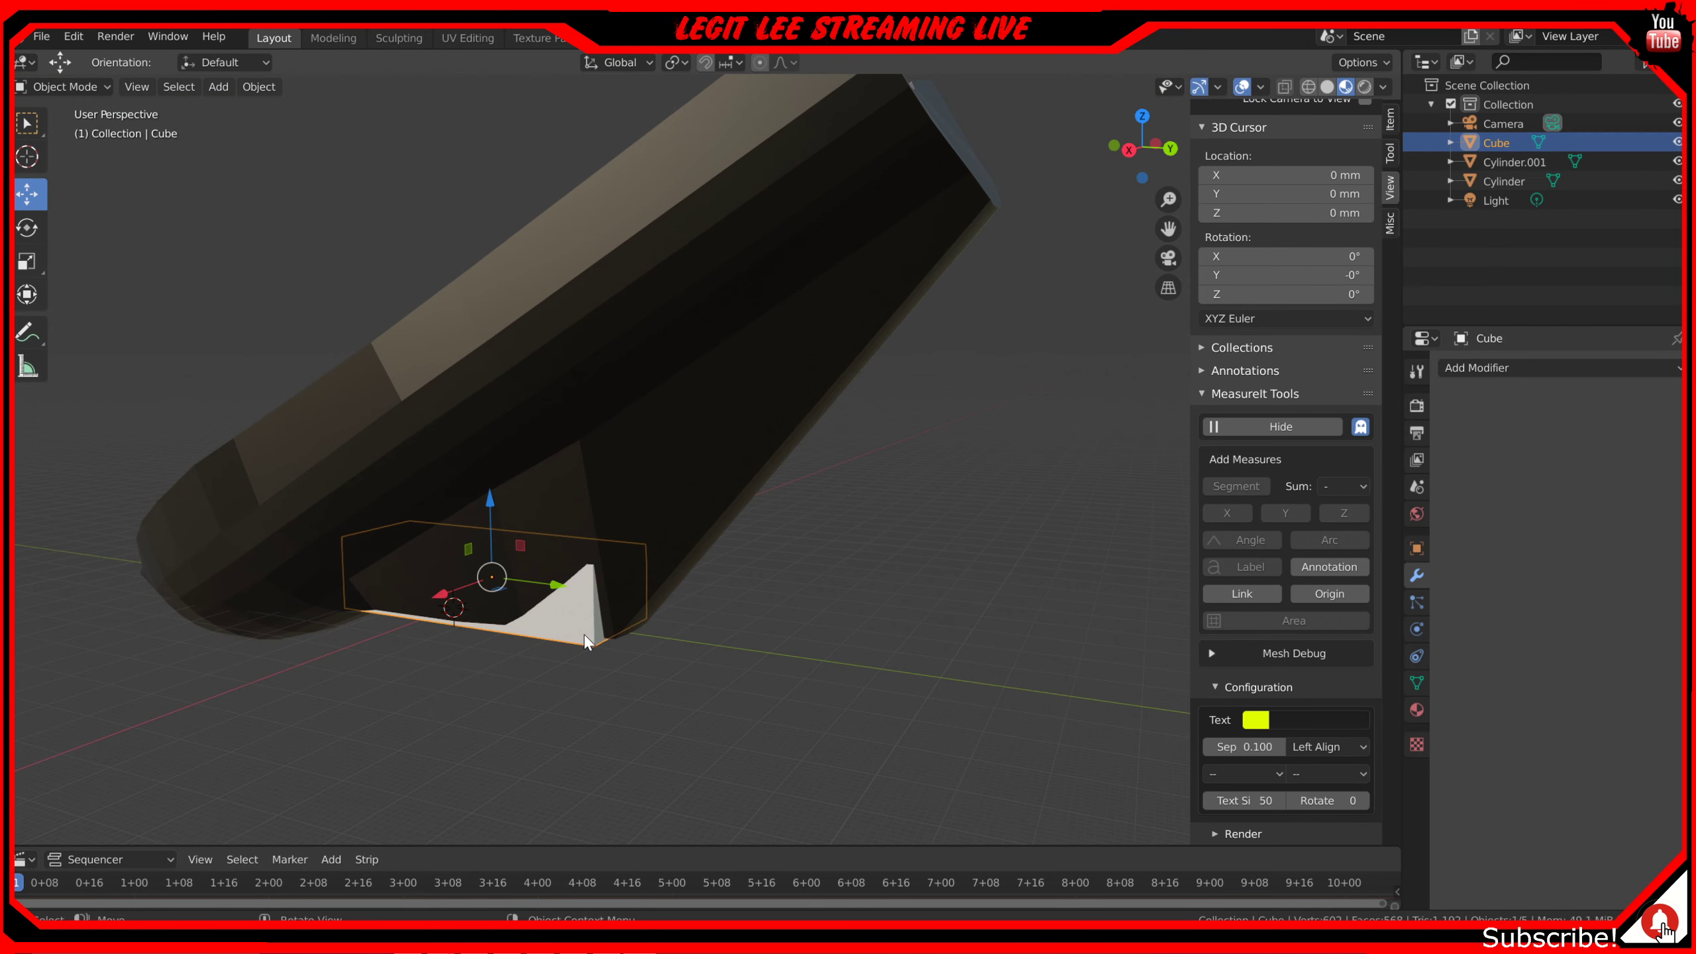
key("x")
left_click(583, 633)
middle_click_drag(549, 632, 591, 602)
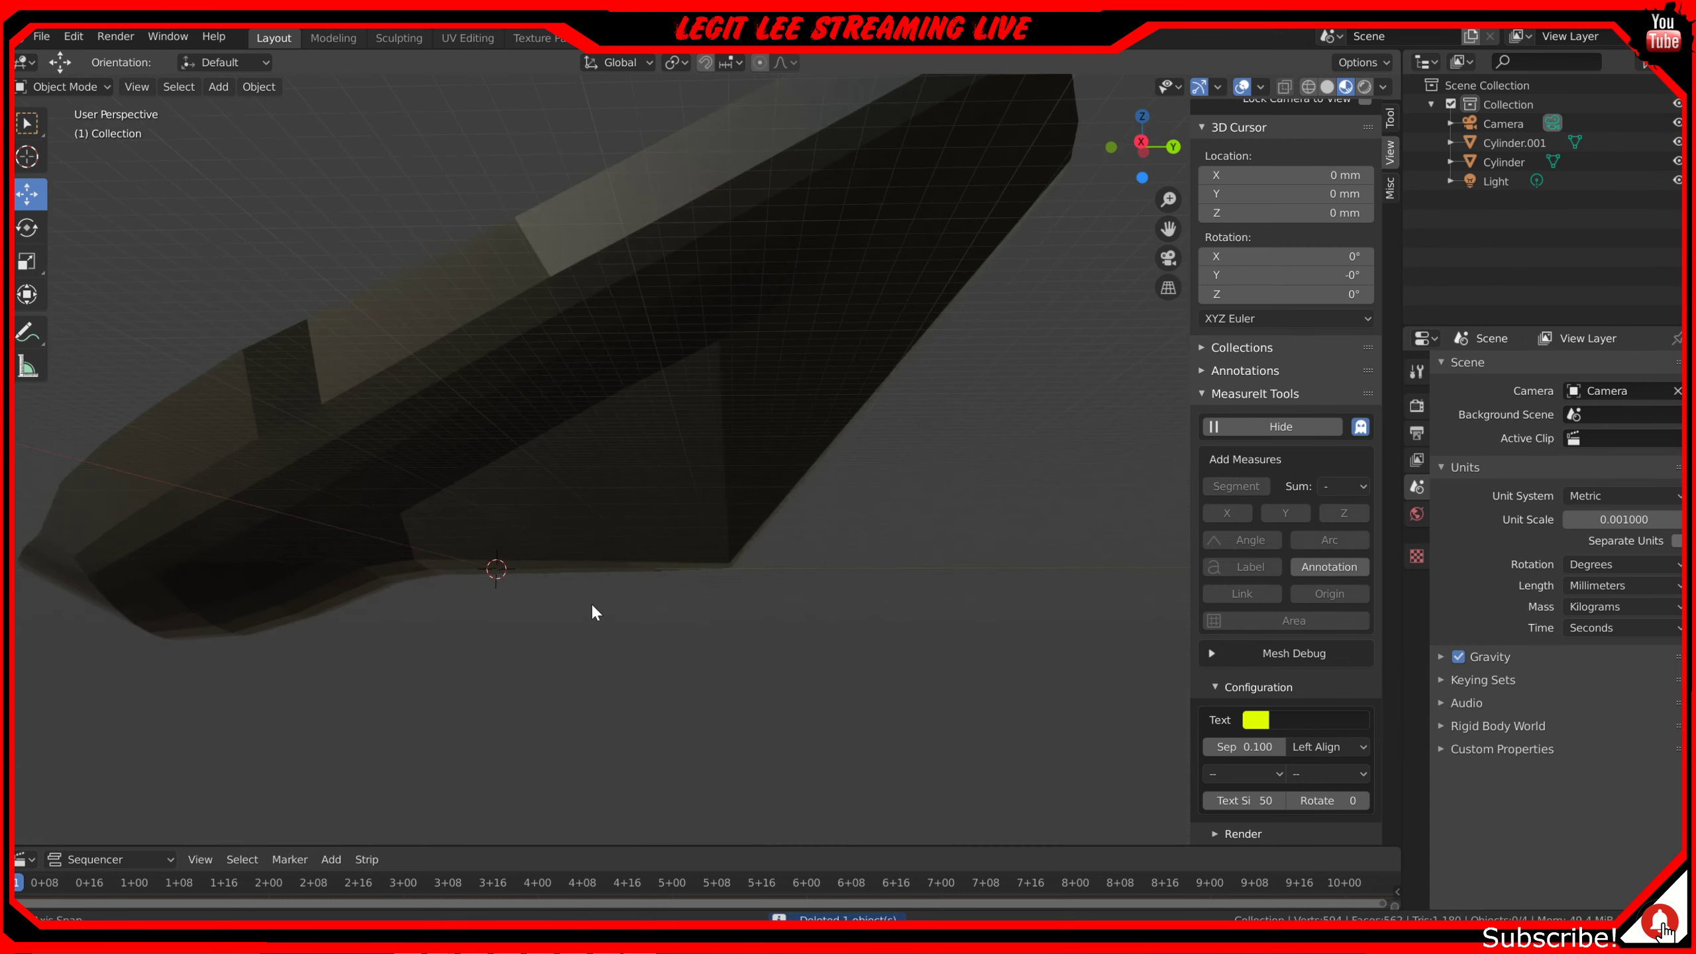
scroll(592, 604, "up", 3)
key("KP_3")
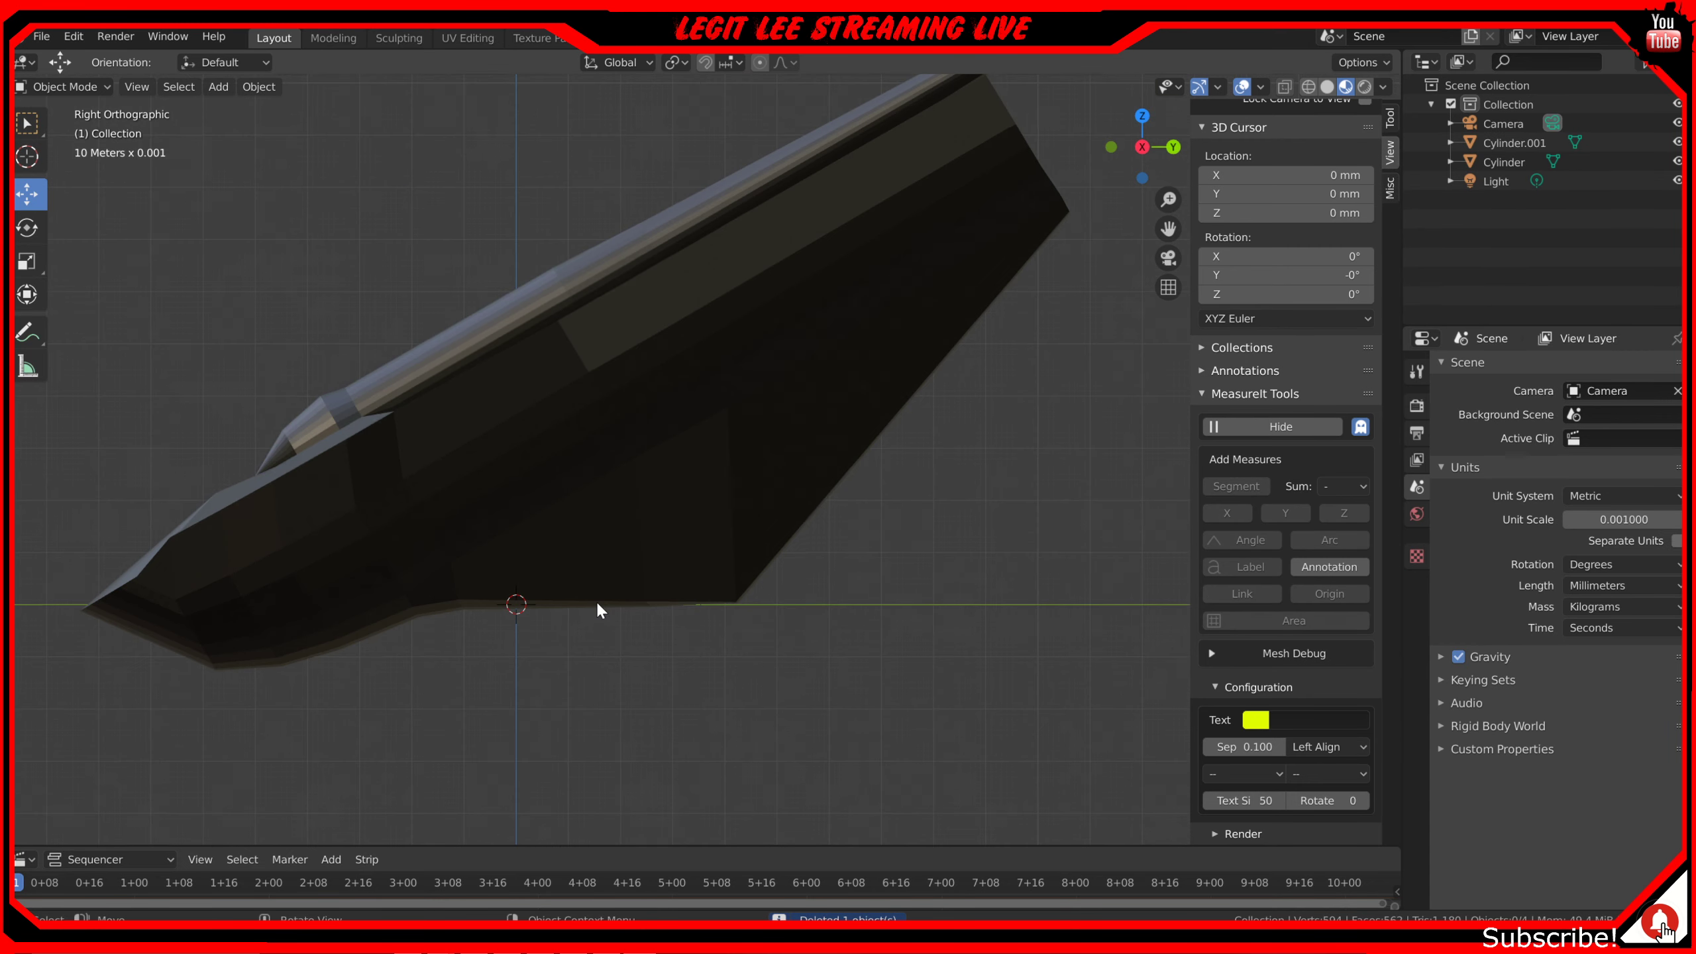